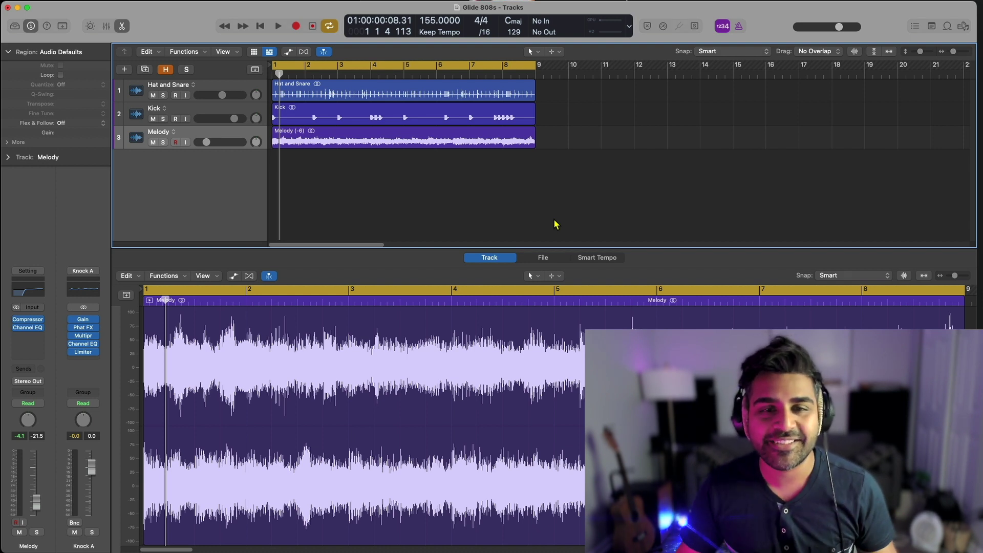
Play the beat, audition the Killer 808s samples, and drag 808 D - Soniq Sounds MAIN 1.wav below the tracks
{"action": "key", "text": "space"}
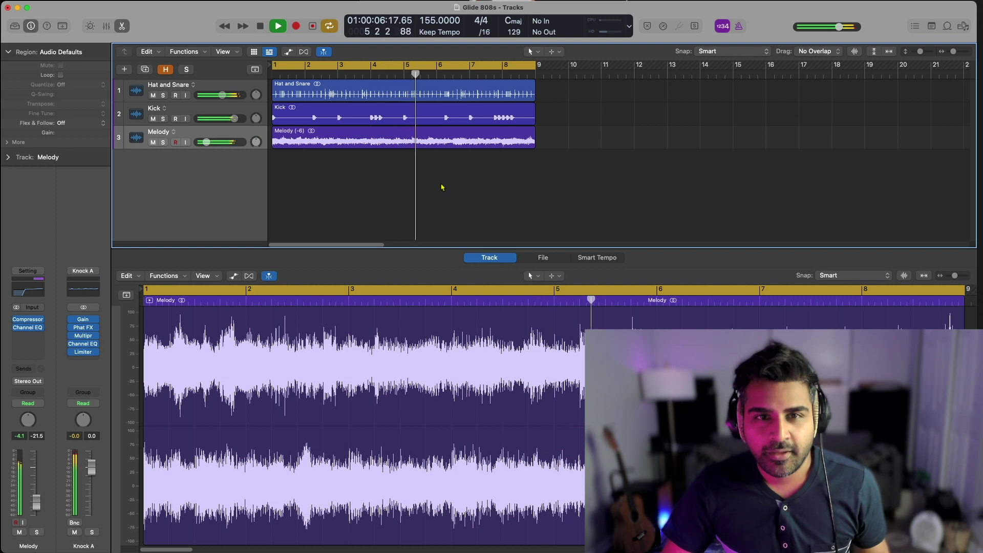
{"action": "key", "text": "space"}
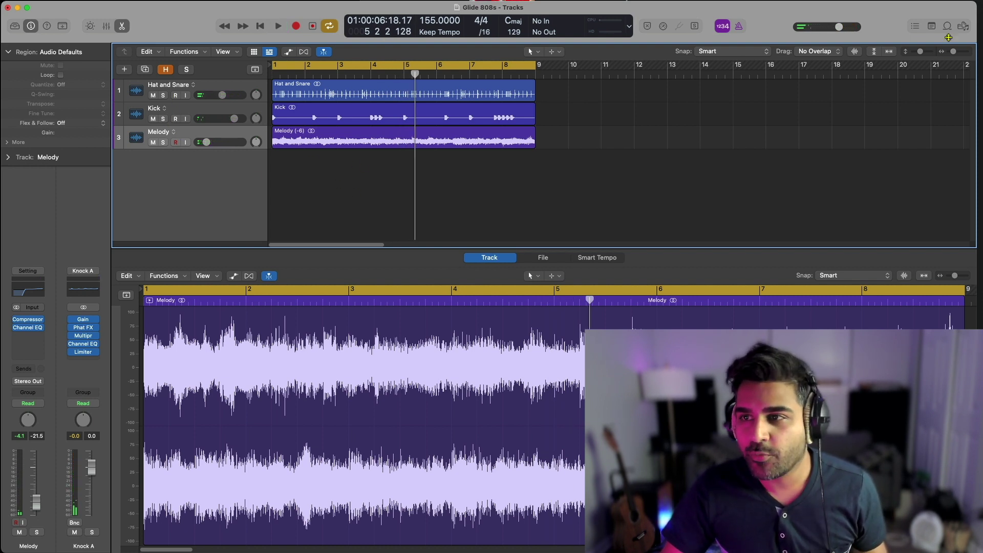
{"action": "left_click", "coordinate": [963, 26]}
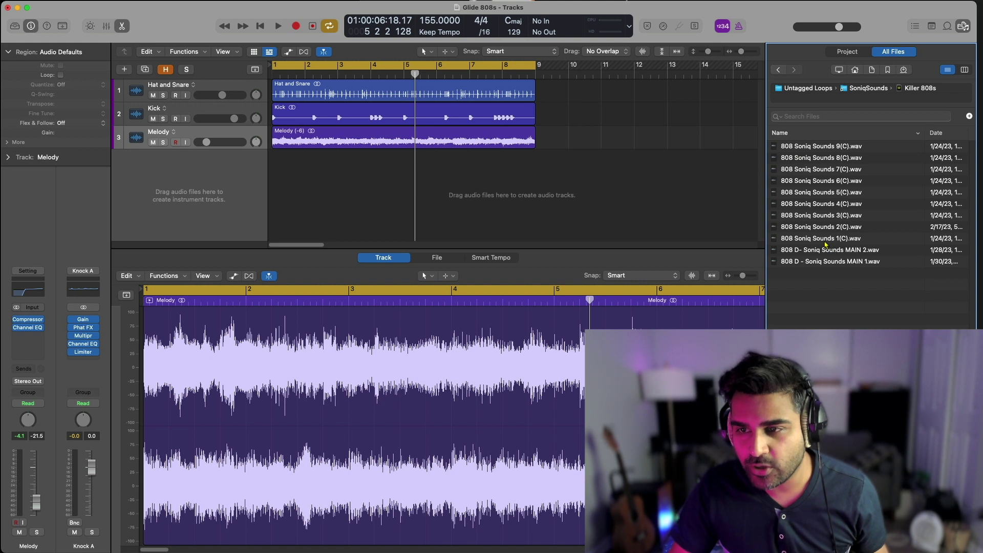
{"action": "left_click", "coordinate": [825, 241]}
{"action": "key", "text": "Up"}
{"action": "key", "text": "Up"}
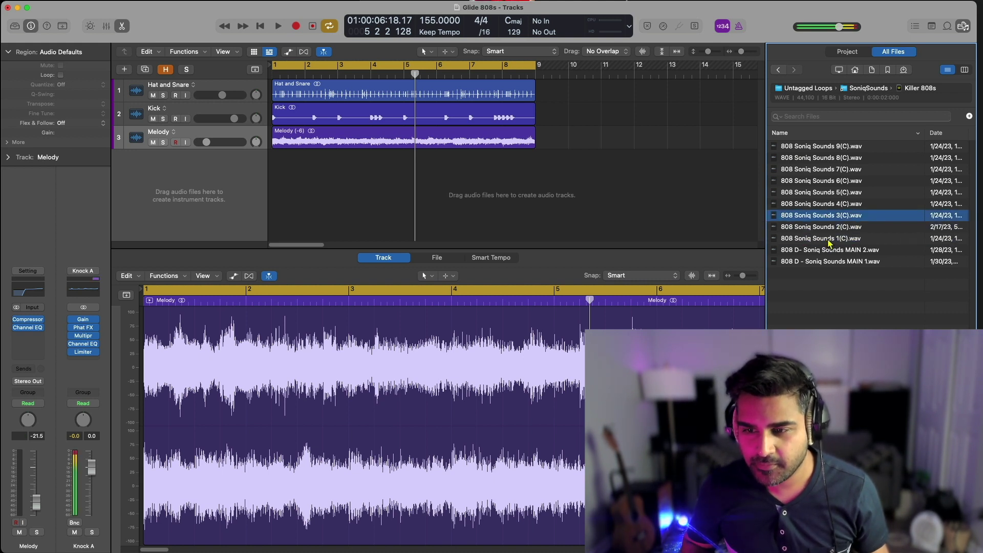
{"action": "key", "text": "Up"}
{"action": "key", "text": "Up"}
{"action": "key", "text": "Up"}
{"action": "key", "text": "Up"}
{"action": "key", "text": "Up"}
{"action": "key", "text": "Up"}
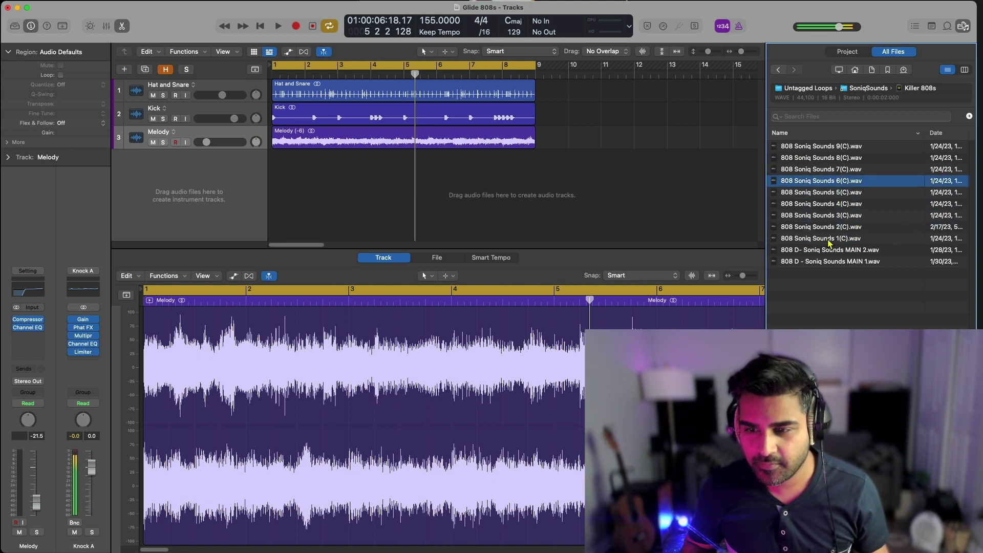
{"action": "left_click", "coordinate": [819, 263]}
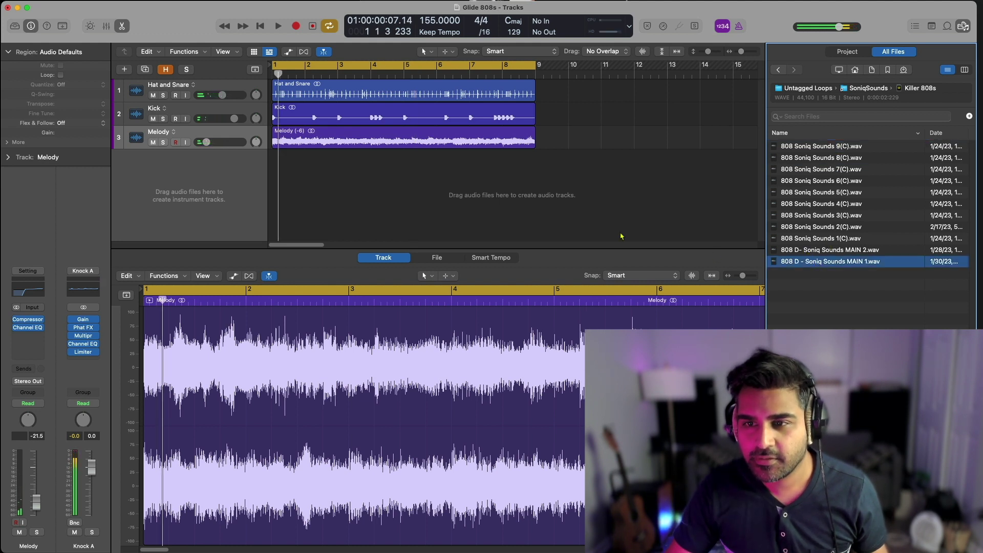
{"action": "left_click_drag", "start_coordinate": [813, 263], "coordinate": [210, 176]}
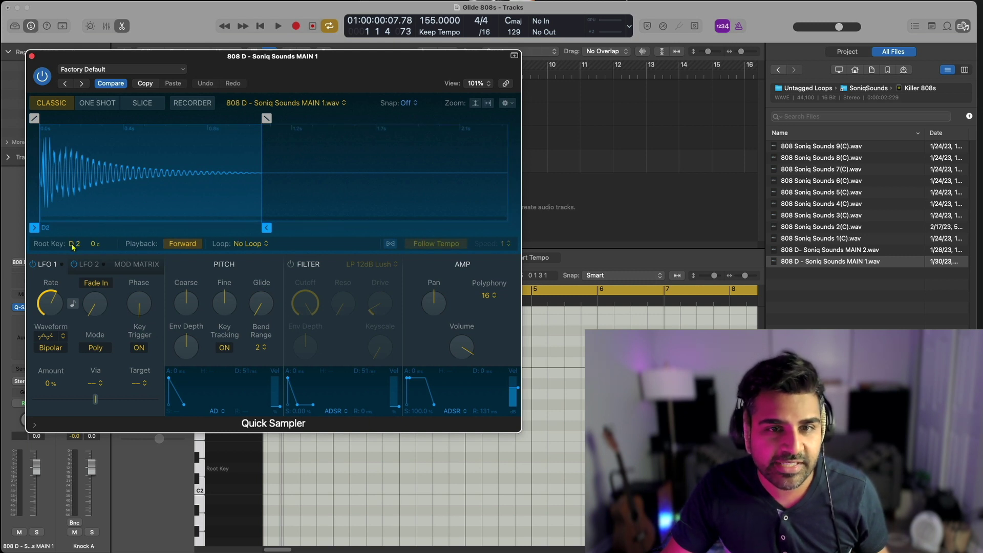
Set Quick Sampler polyphony to Mono, glide to about 83 ms, and bend range to 12 semitones
{"action": "left_click", "coordinate": [483, 295]}
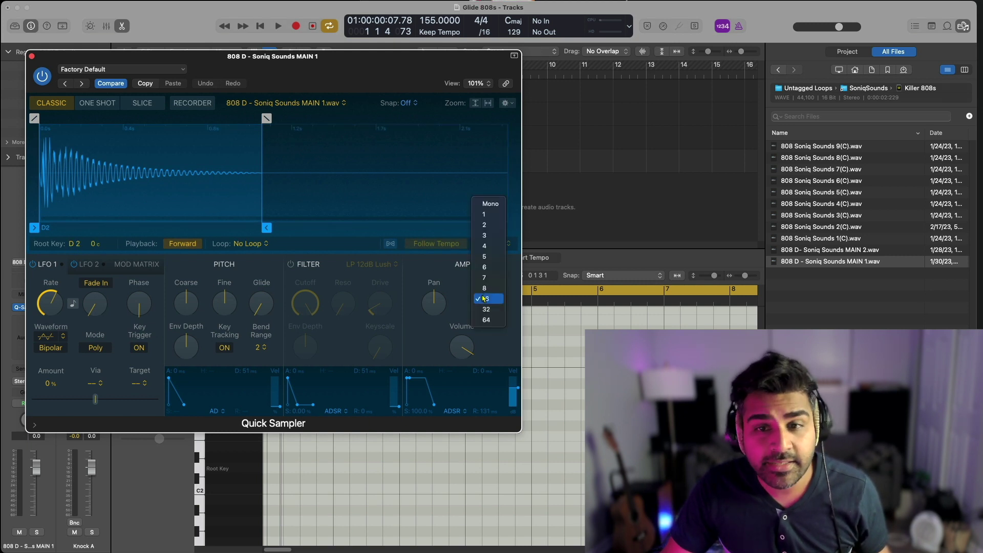
{"action": "left_click", "coordinate": [489, 206]}
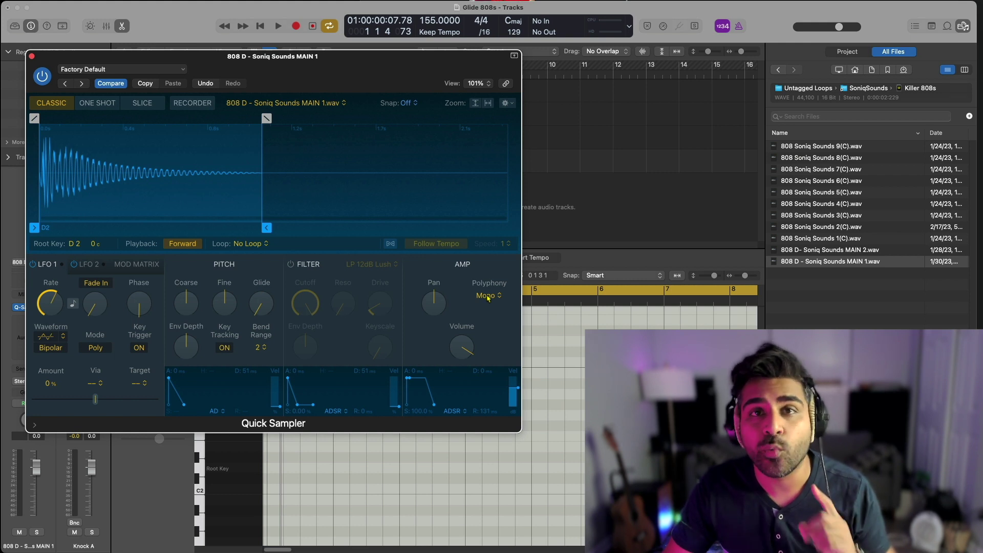
{"action": "mouse_move", "coordinate": [267, 318]}
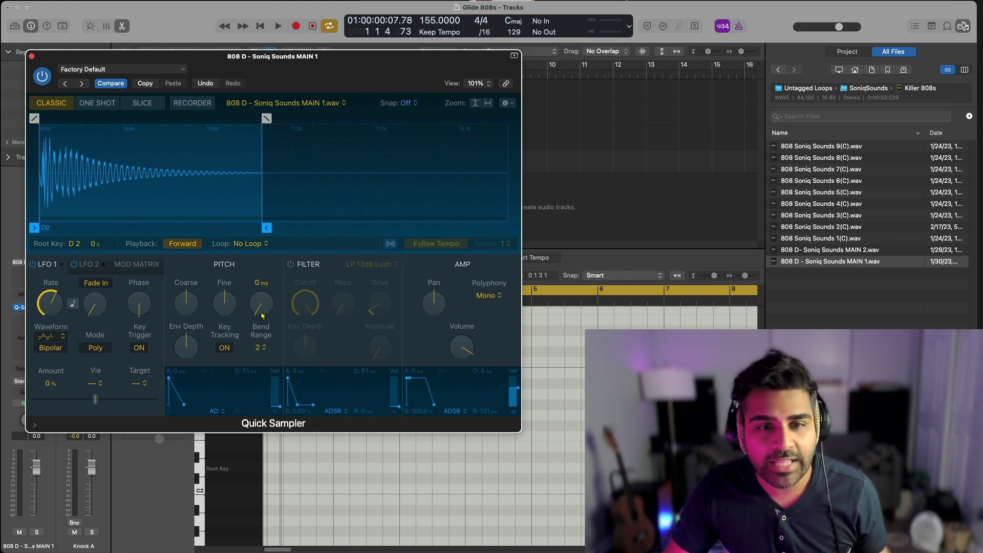
{"action": "left_click_drag", "start_coordinate": [262, 314], "coordinate": [259, 301]}
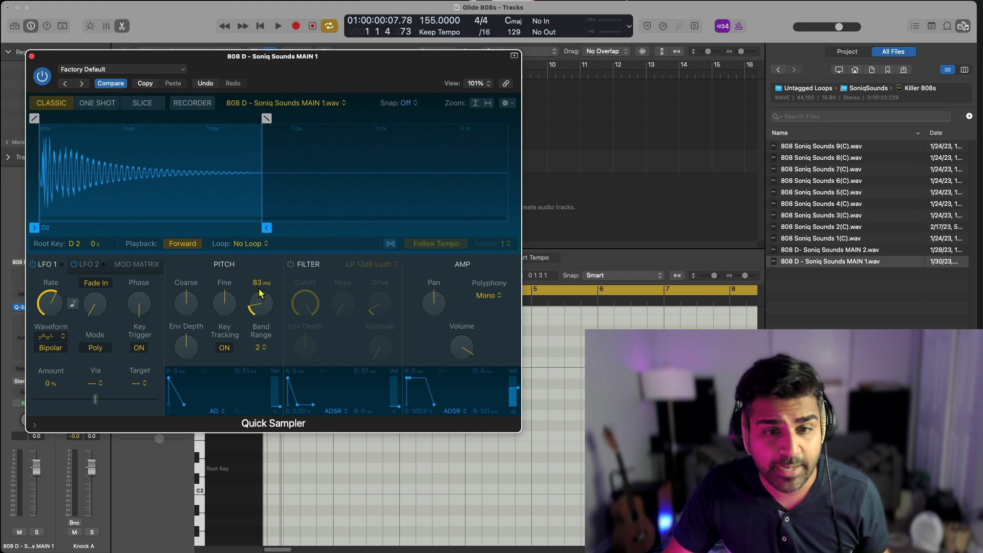
{"action": "left_click", "coordinate": [261, 348]}
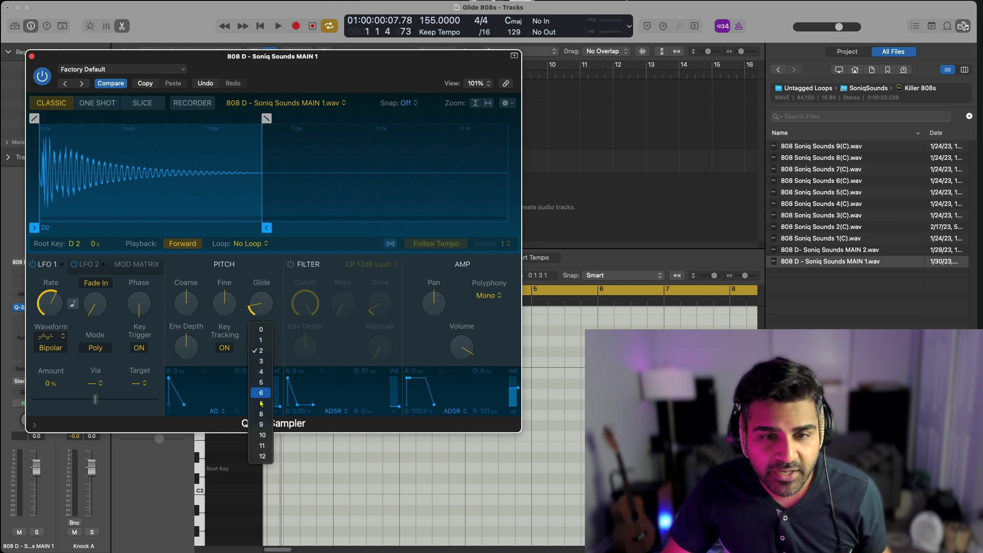
{"action": "left_click", "coordinate": [262, 456]}
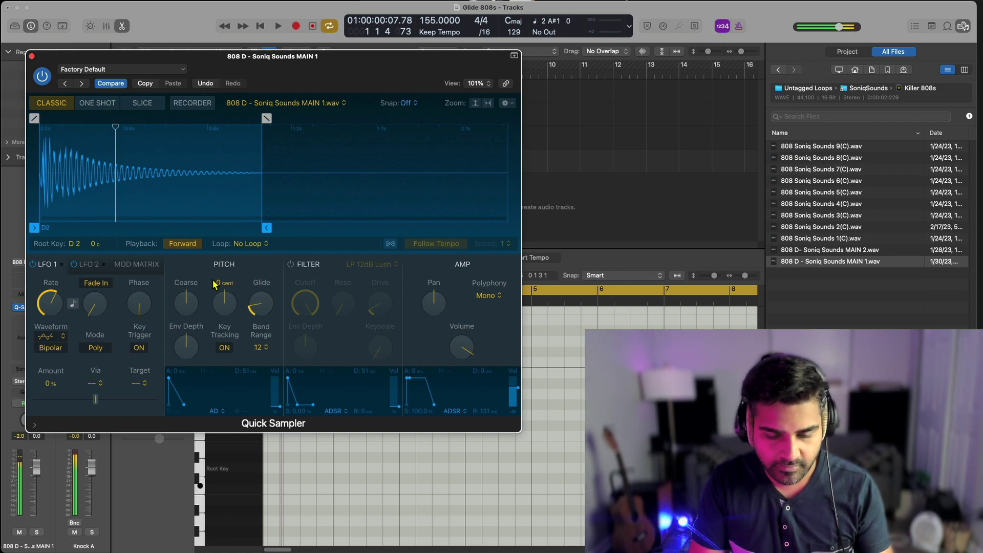
Close the sampler, select the Kick track, and set up Drum Doubling with Instrument Kick
{"action": "key", "text": "super+w"}
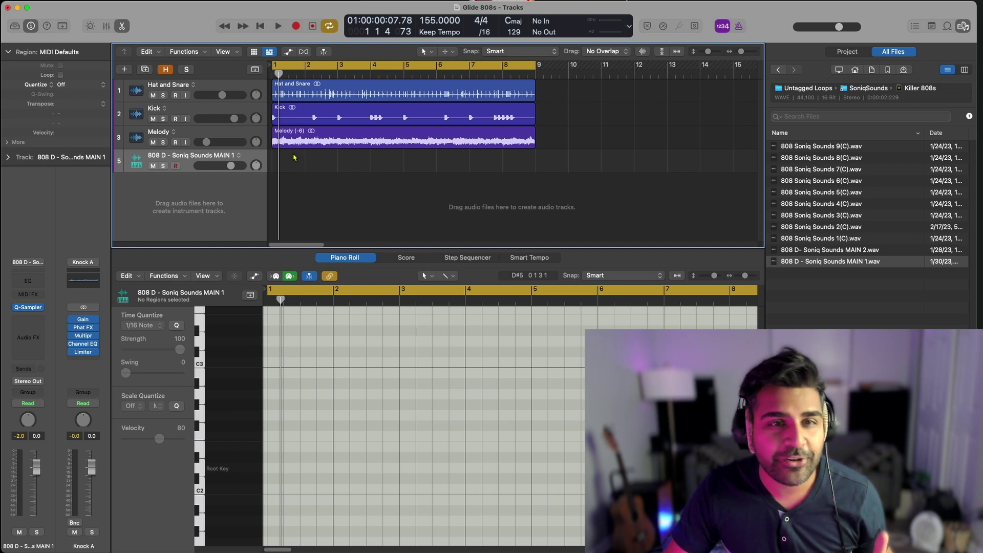
{"action": "left_click", "coordinate": [301, 120]}
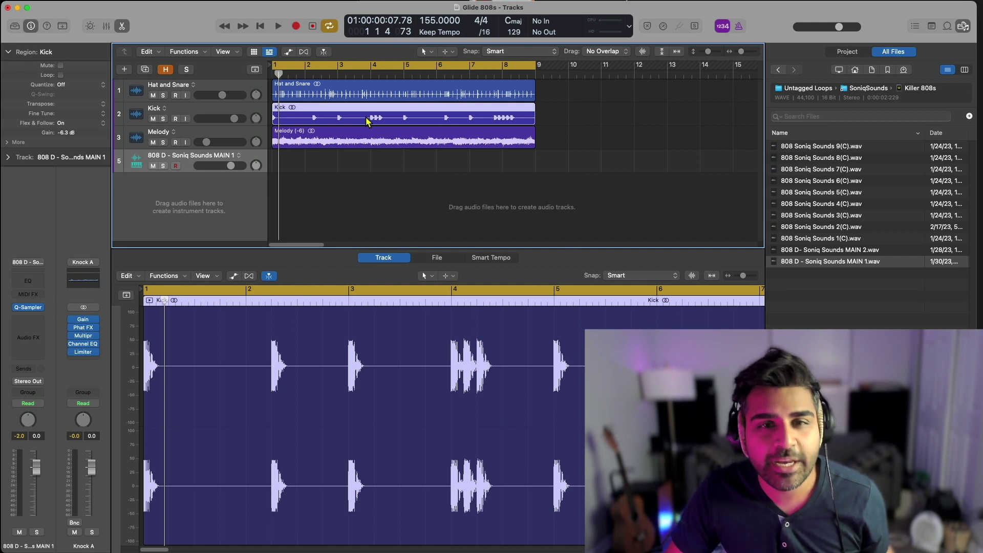
{"action": "left_click", "coordinate": [193, 107]}
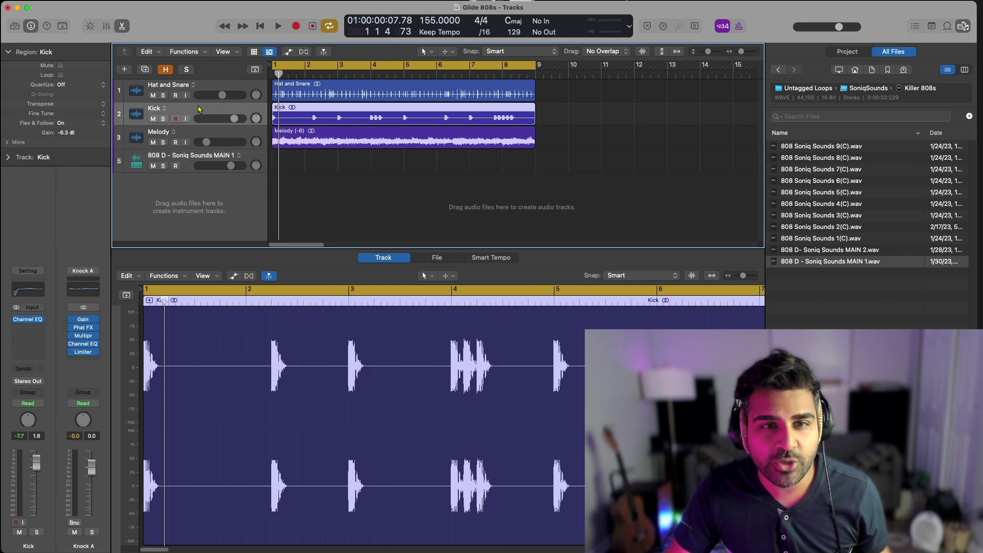
{"action": "key", "text": "y"}
{"action": "key", "text": "ctrl+d"}
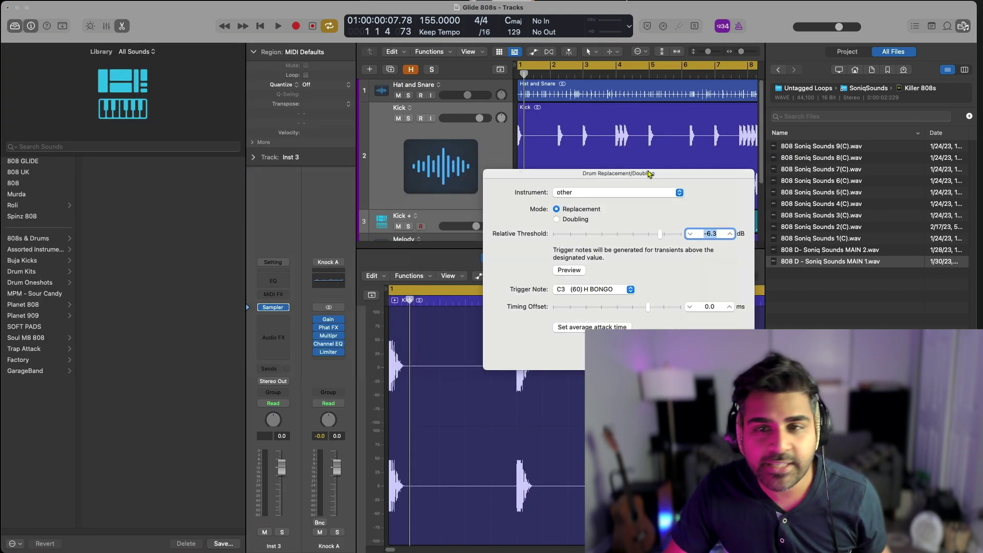
{"action": "left_click", "coordinate": [7, 27]}
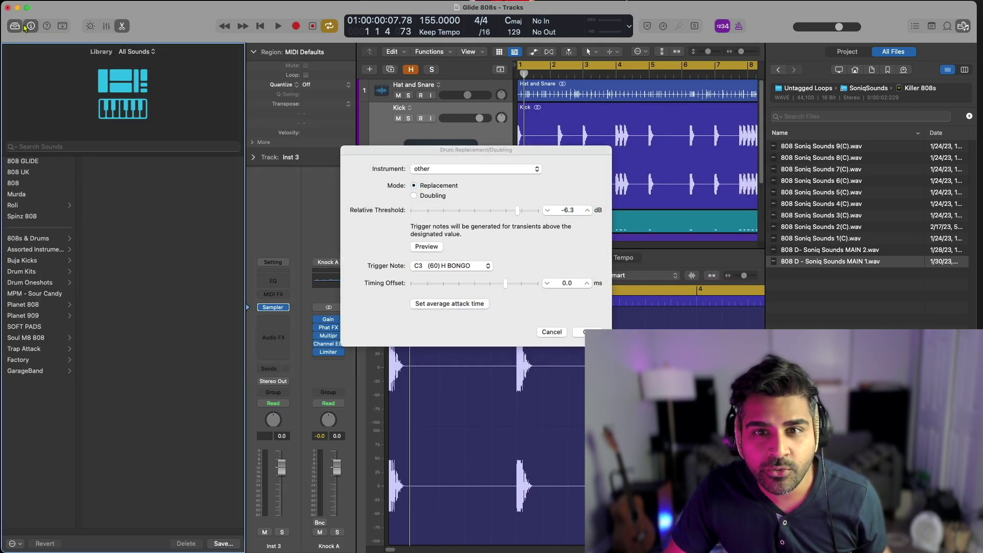
{"action": "left_click", "coordinate": [429, 199]}
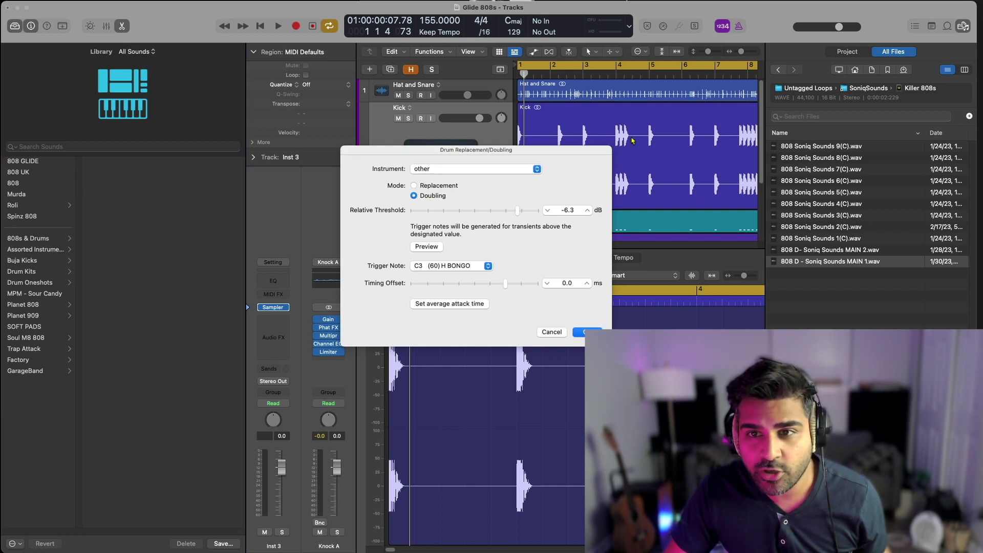
{"action": "left_click", "coordinate": [484, 171]}
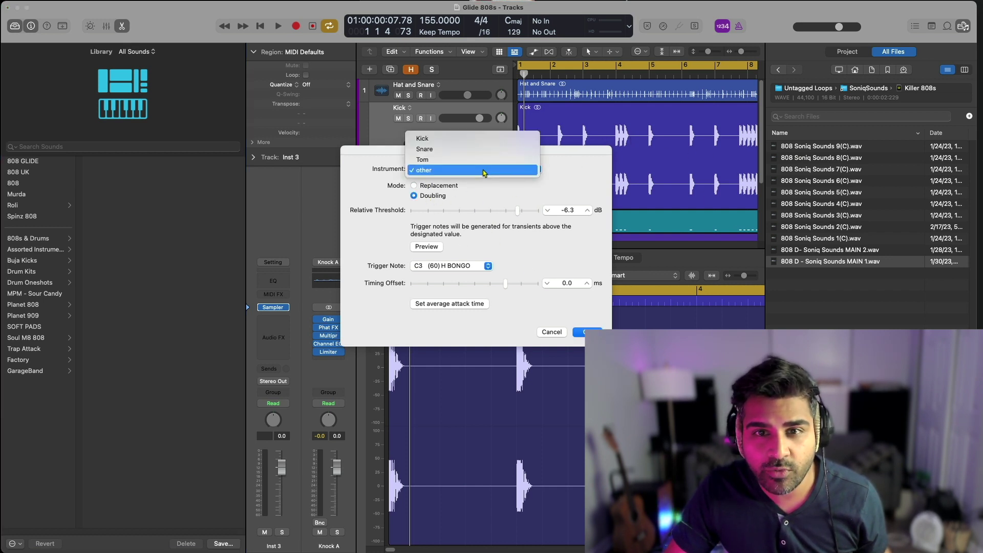
{"action": "left_click", "coordinate": [476, 138]}
Confirm the doubling to create the Kick + track, return to the song start, and close the Library
{"action": "left_click", "coordinate": [584, 332]}
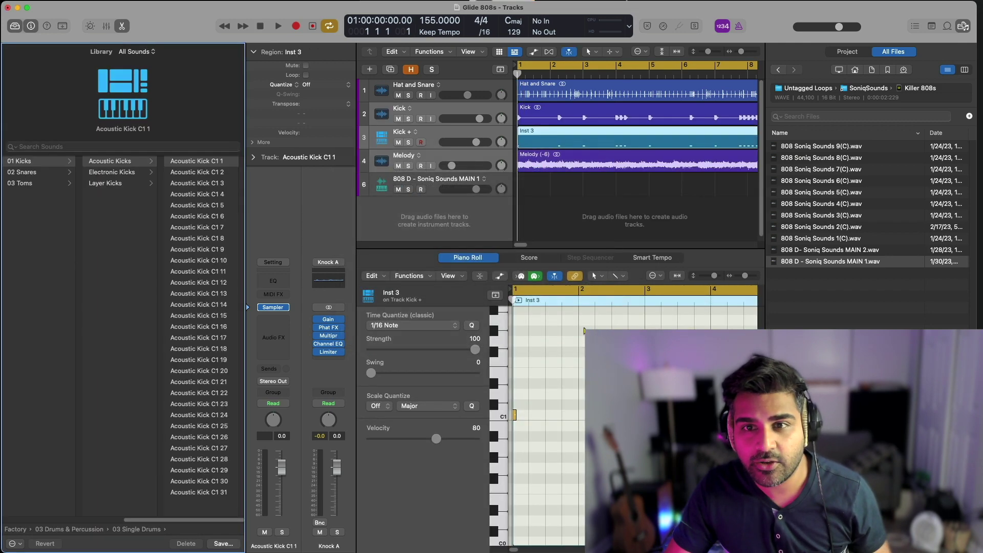
{"action": "scroll", "coordinate": [553, 189], "scroll_direction": "right", "scroll_amount": 5}
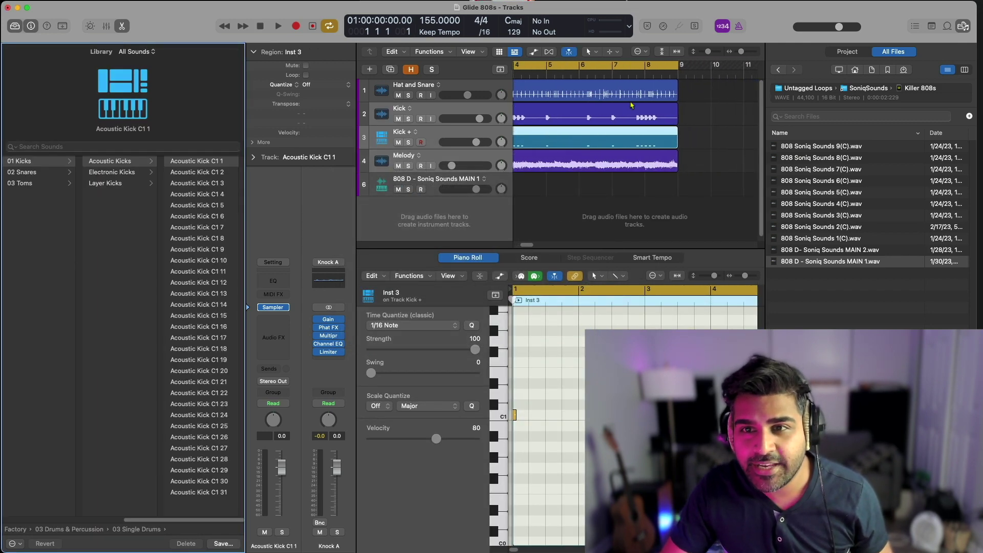
{"action": "left_click_drag", "start_coordinate": [640, 80], "coordinate": [369, 69]}
{"action": "left_click", "coordinate": [15, 26]}
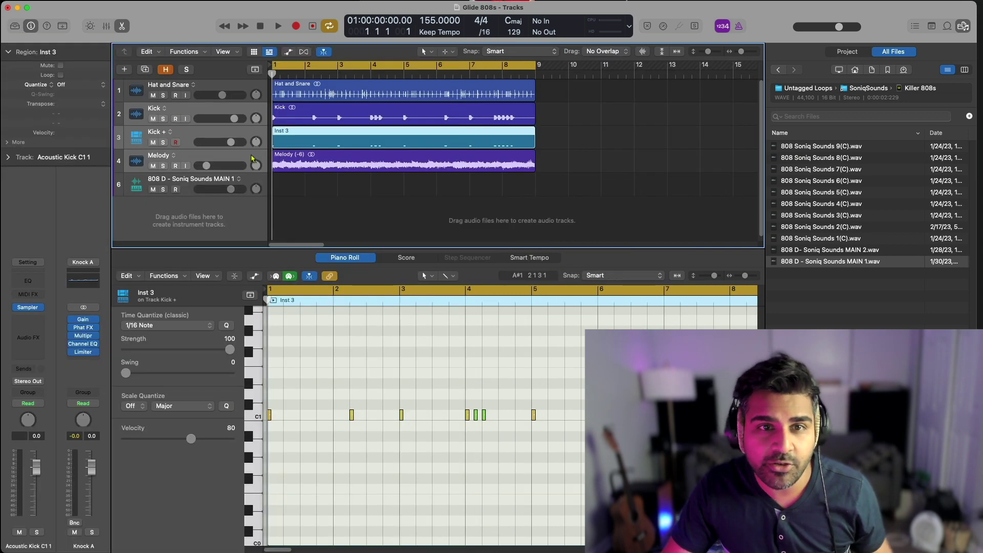
Compare soloed Kick + and Kick during playback, lower Kick + to about -5.4 dB, and clear solos
{"action": "left_click", "coordinate": [163, 142]}
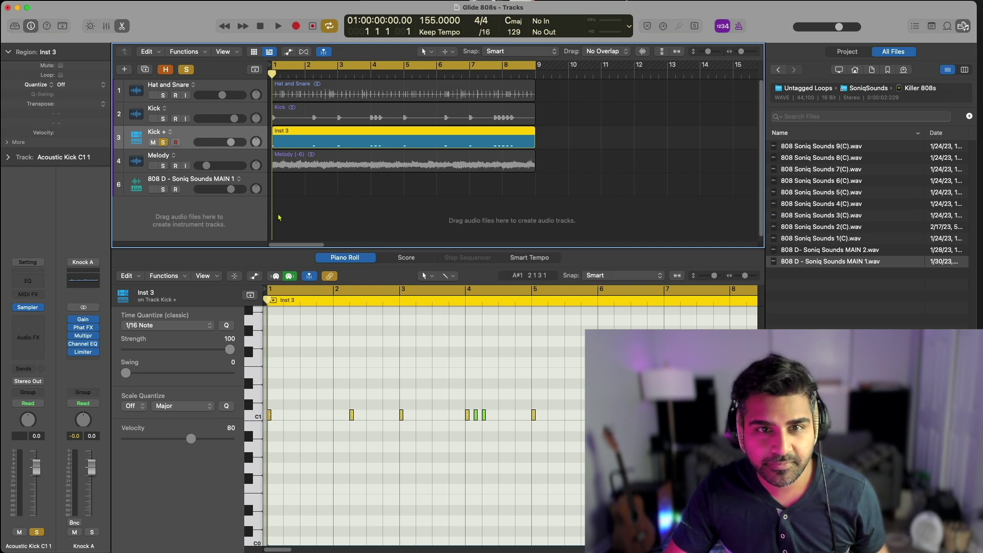
{"action": "key", "text": "space"}
{"action": "key", "text": "s"}
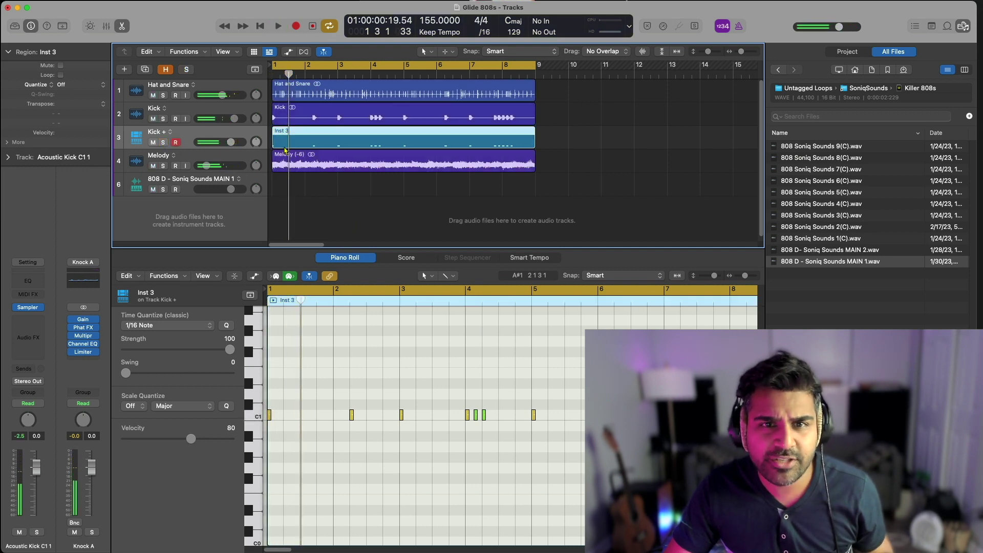
{"action": "left_click", "coordinate": [164, 119]}
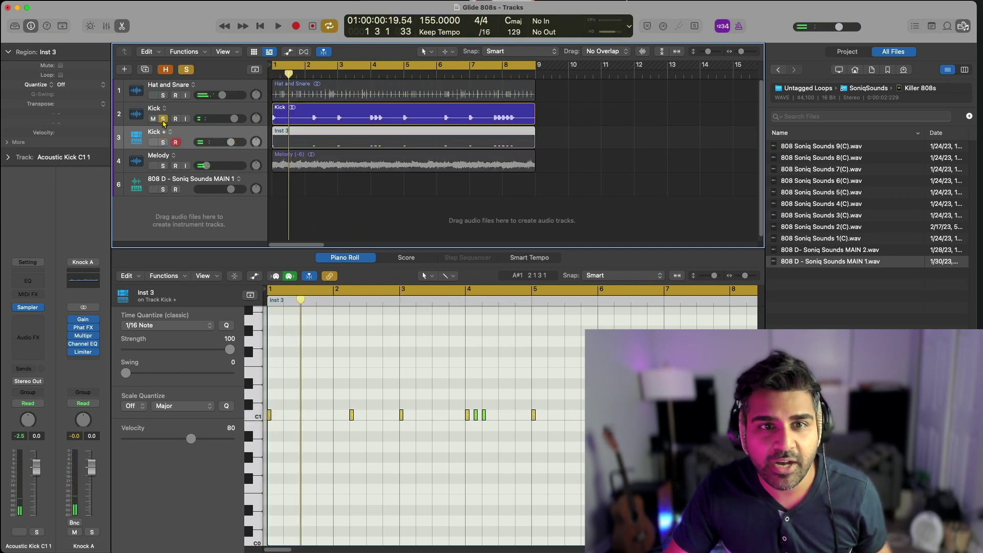
{"action": "left_click", "coordinate": [162, 142]}
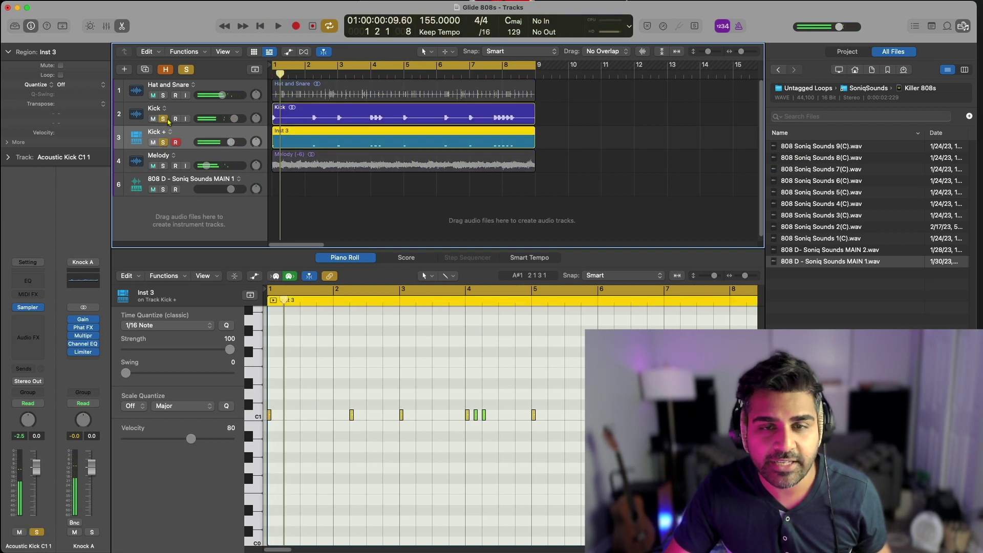
{"action": "key", "text": "space"}
{"action": "left_click_drag", "start_coordinate": [231, 142], "coordinate": [220, 142]}
{"action": "key", "text": "space"}
{"action": "left_click", "coordinate": [163, 143], "text": "alt"}
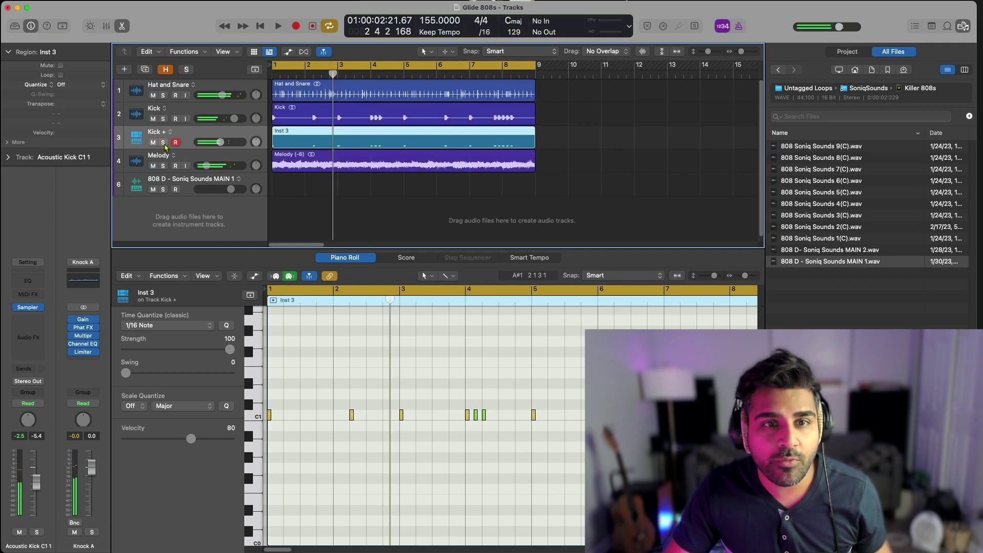
Copy the Inst 3 region onto the 808 D track and lengthen all 14 notes
{"action": "left_click", "coordinate": [247, 148]}
{"action": "left_click", "coordinate": [293, 140]}
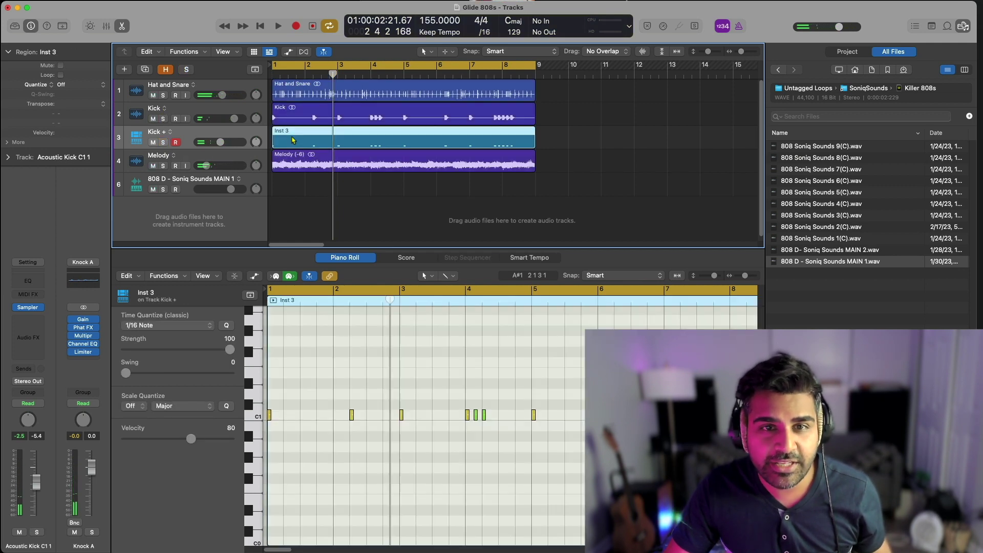
{"action": "left_click_drag", "start_coordinate": [293, 140], "coordinate": [292, 191]}
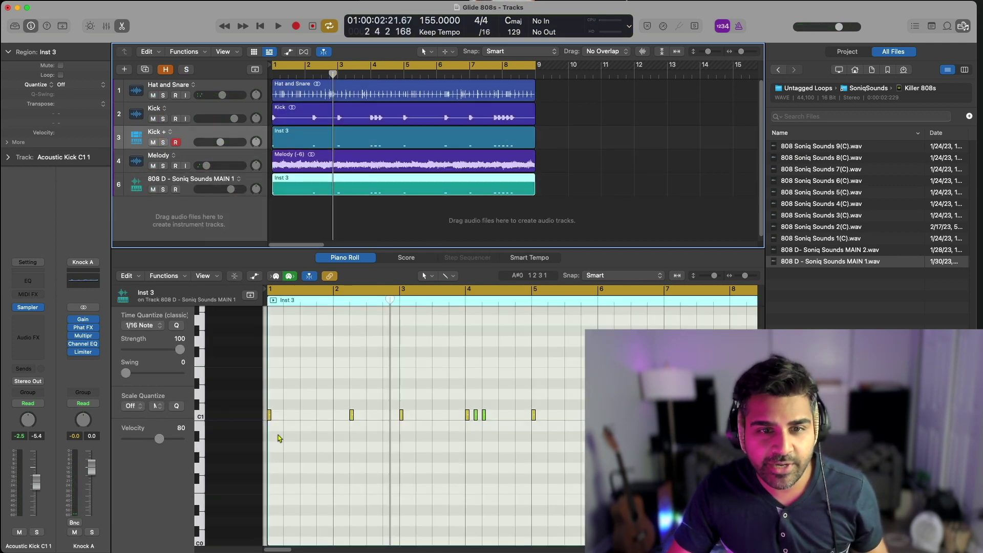
{"action": "left_click", "coordinate": [279, 438]}
{"action": "key", "text": "super+a"}
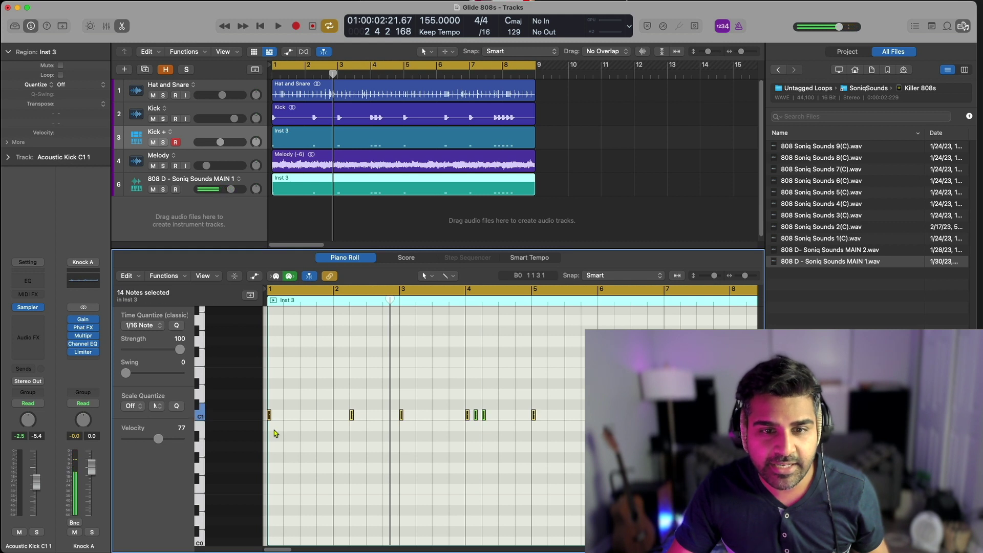
{"action": "left_click_drag", "start_coordinate": [270, 415], "coordinate": [279, 353]}
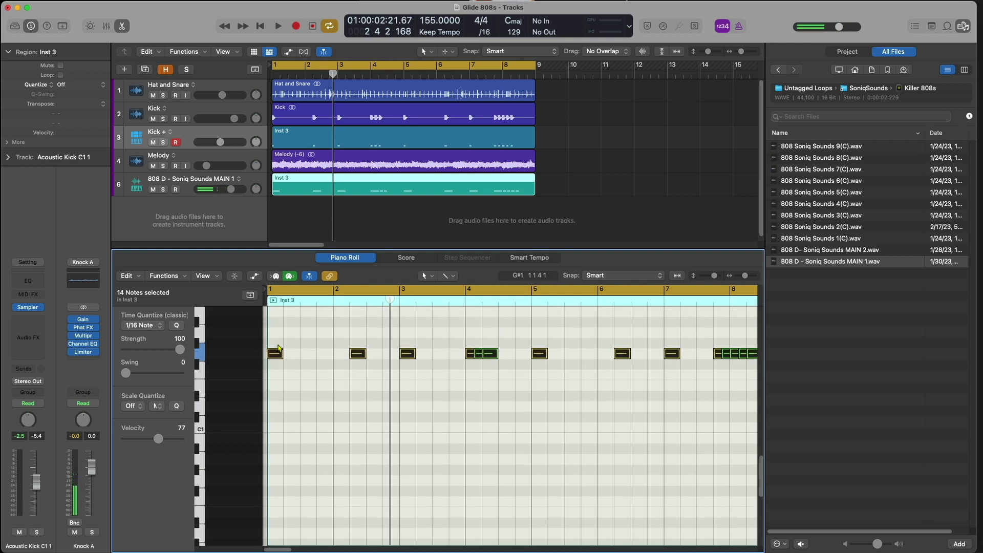
Solo the 808 D track, transpose all 14 notes up an octave, and apply Force Legato
{"action": "left_click", "coordinate": [163, 190]}
{"action": "key", "text": "space"}
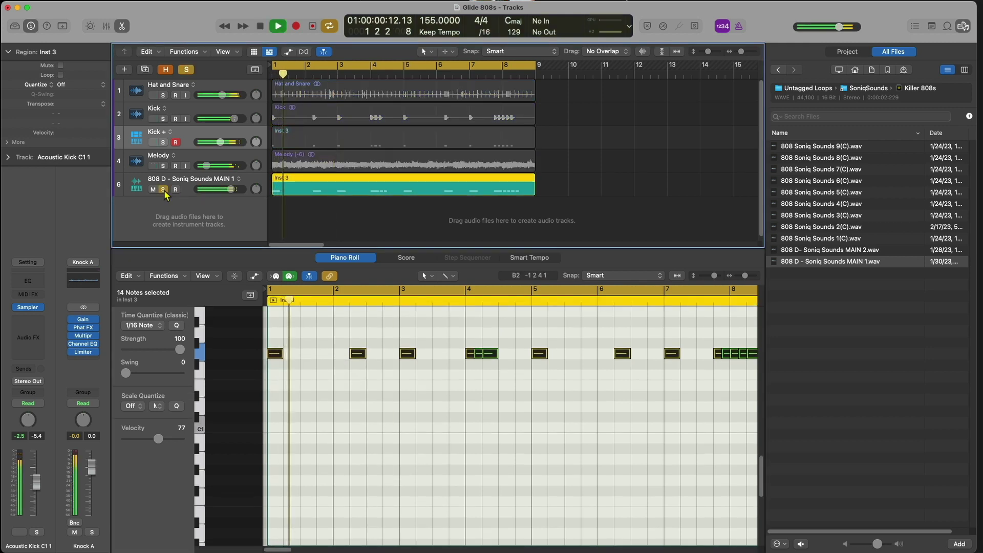
{"action": "left_click", "coordinate": [376, 422]}
{"action": "scroll", "coordinate": [374, 423], "scroll_direction": "up", "scroll_amount": 2}
{"action": "key", "text": "super+a"}
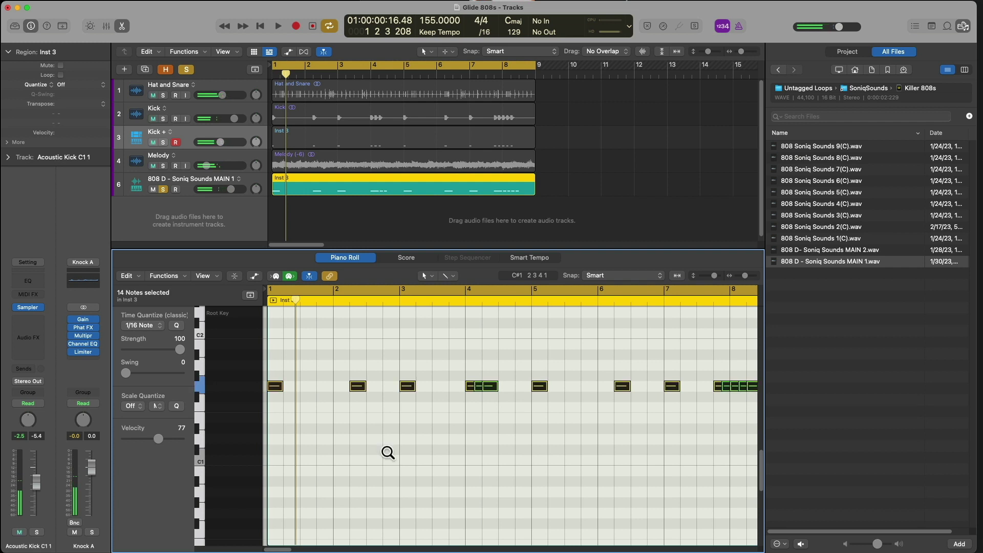
{"action": "key", "text": "alt+shift+Up"}
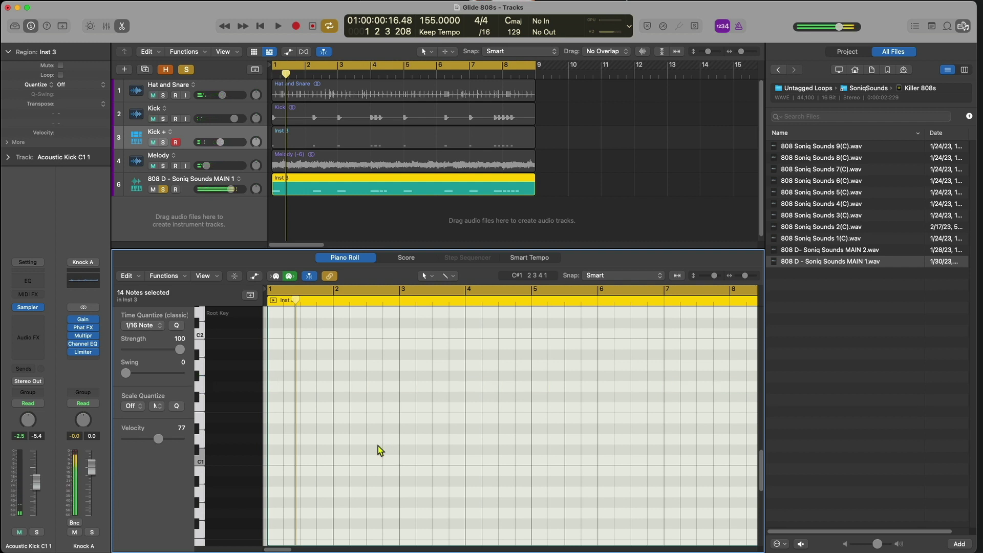
{"action": "scroll", "coordinate": [382, 448], "scroll_direction": "up", "scroll_amount": 7}
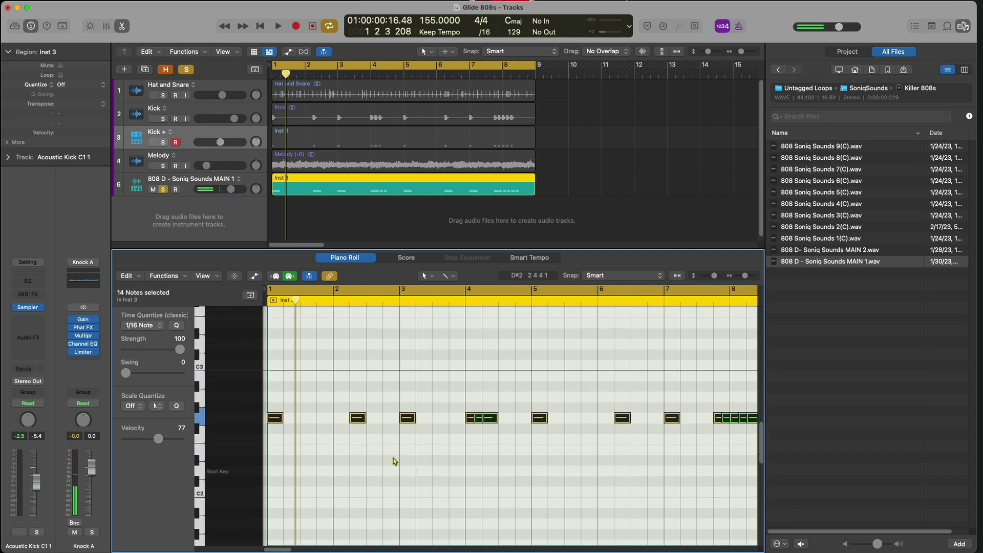
{"action": "key", "text": "ctrl+shift+l"}
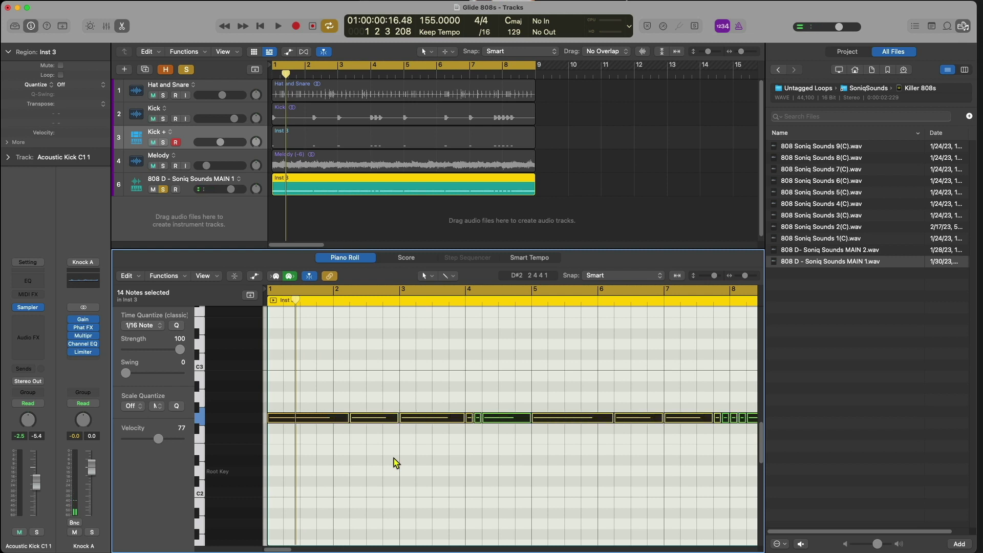
{"action": "left_click", "coordinate": [400, 458]}
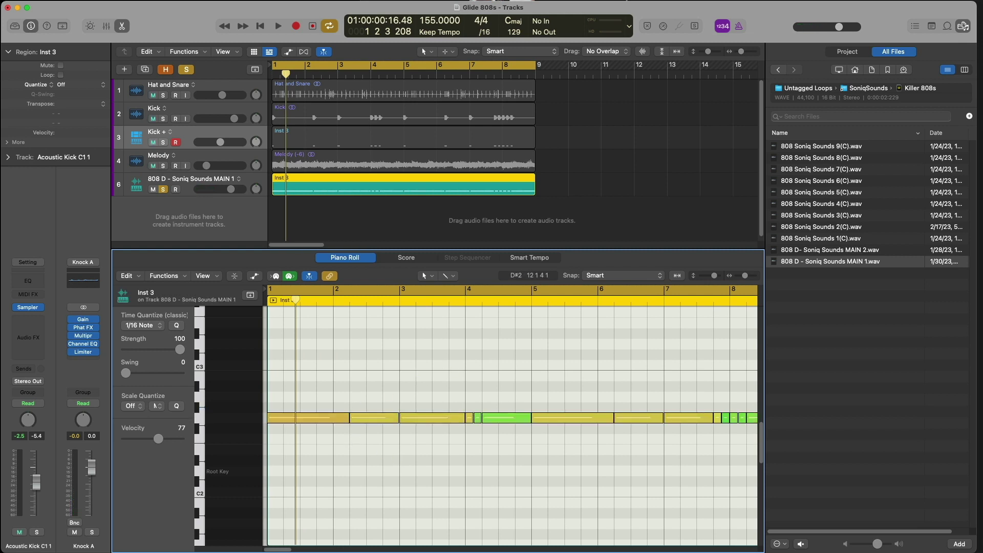
Add a Velocity Processor in the 808 track's MIDI FX slot
{"action": "scroll", "coordinate": [597, 404], "scroll_direction": "right", "scroll_amount": 5}
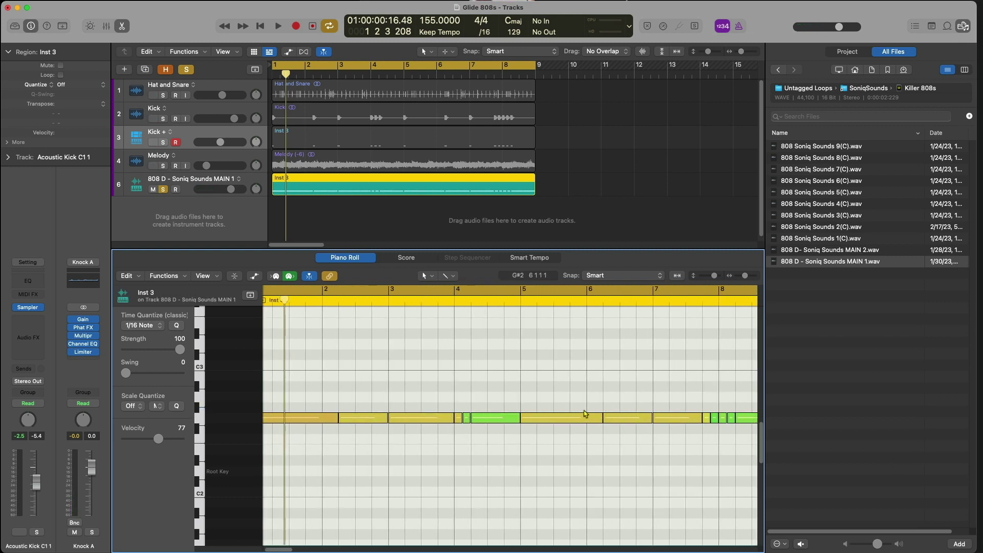
{"action": "scroll", "coordinate": [575, 434], "scroll_direction": "left", "scroll_amount": 4}
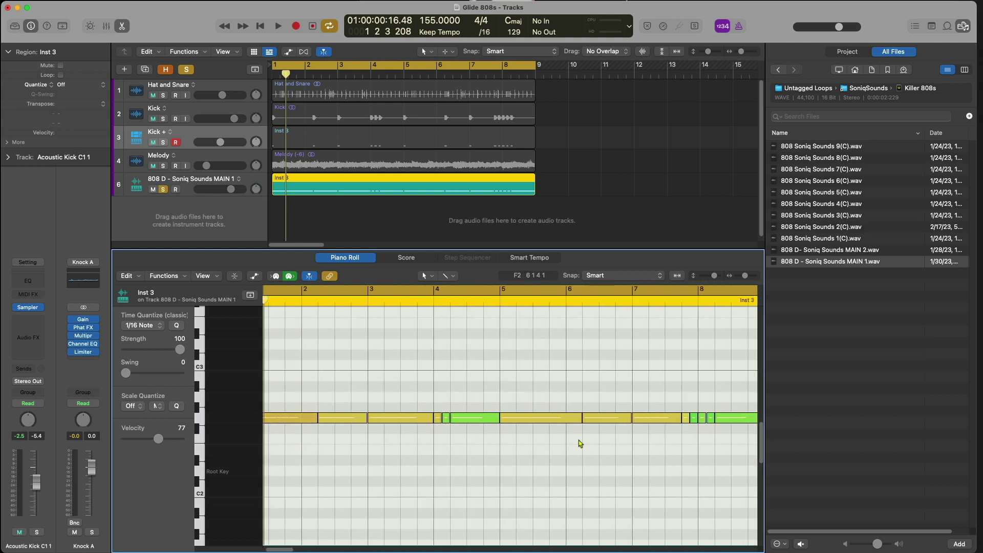
{"action": "scroll", "coordinate": [694, 434], "scroll_direction": "left", "scroll_amount": 1}
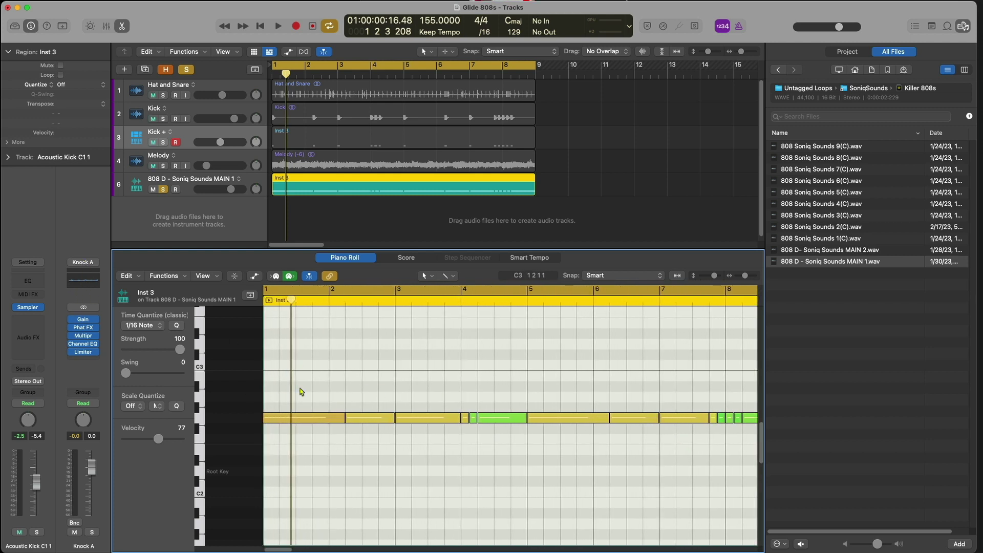
{"action": "left_click", "coordinate": [35, 298]}
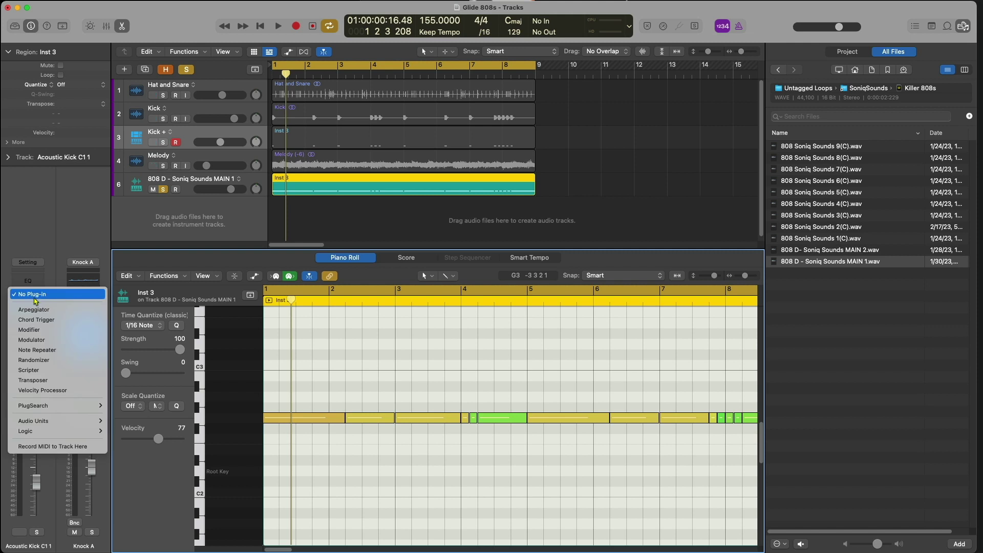
{"action": "left_click", "coordinate": [40, 391]}
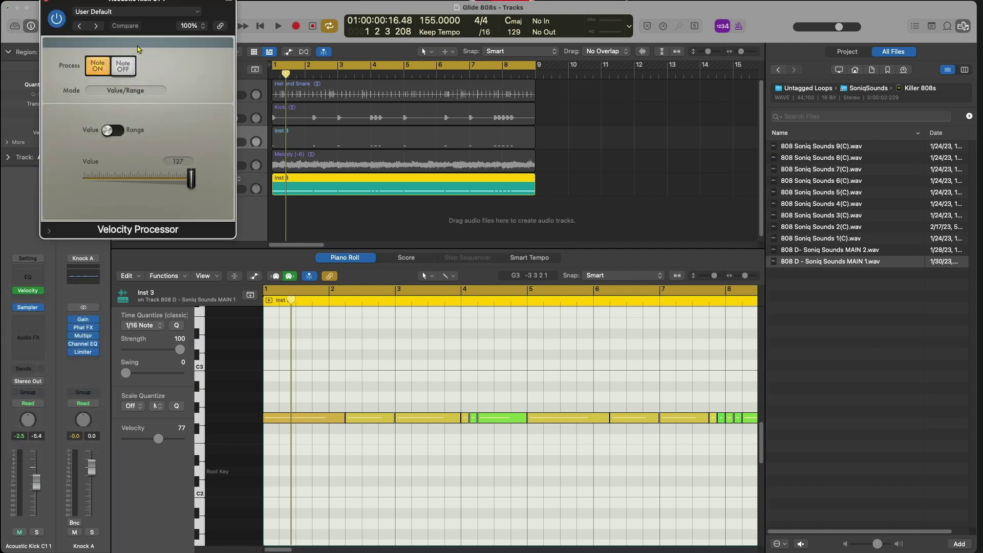
{"action": "left_click_drag", "start_coordinate": [137, 6], "coordinate": [134, 61]}
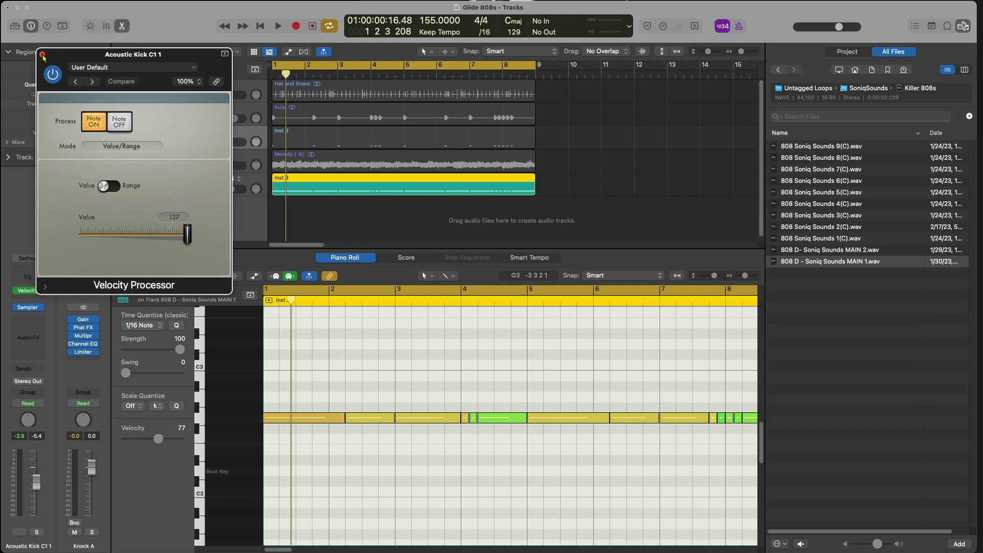
{"action": "left_click", "coordinate": [43, 55]}
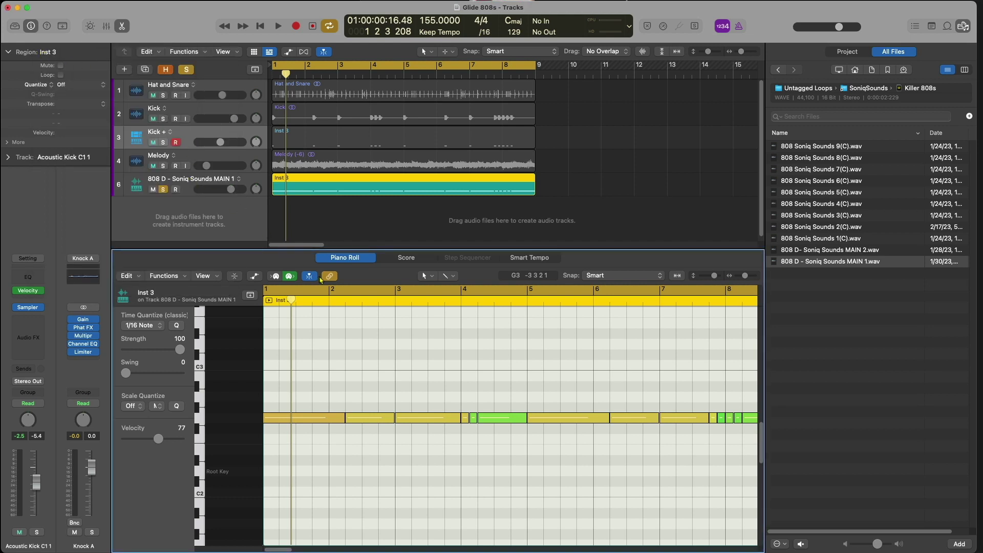
Play the 808 pattern, then turn off solo and play the full mix from the start
{"action": "key", "text": "space"}
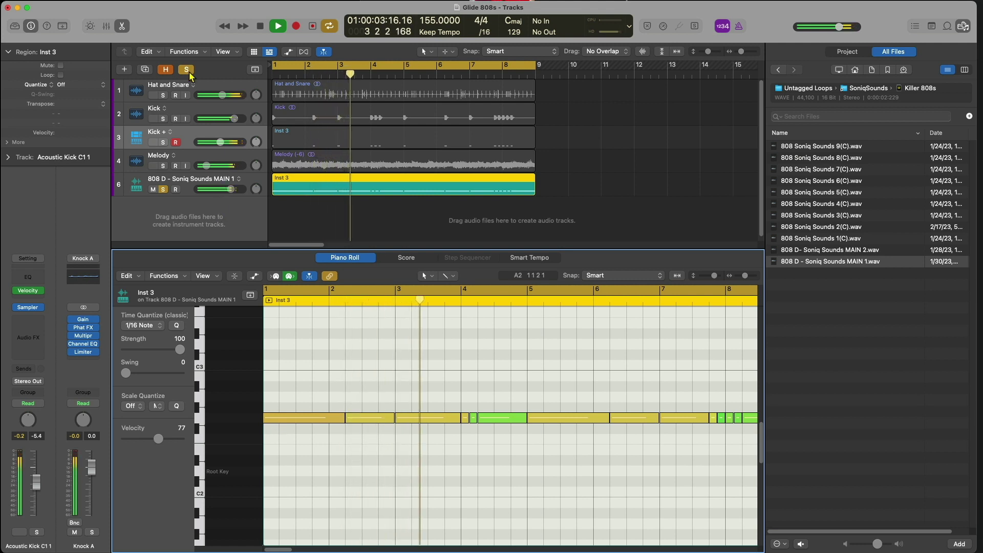
{"action": "key", "text": "Return"}
{"action": "key", "text": "space"}
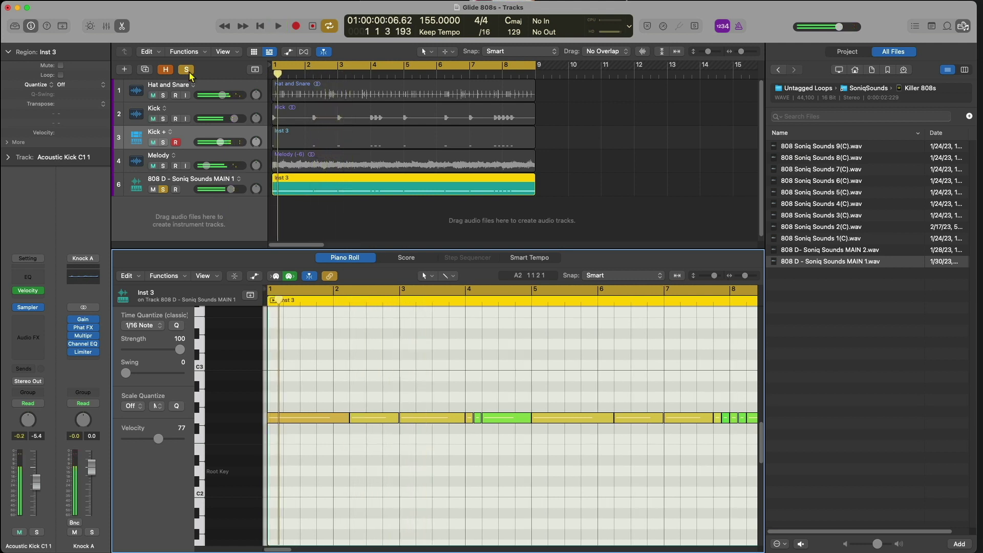
{"action": "left_click", "coordinate": [187, 72]}
{"action": "key", "text": "space"}
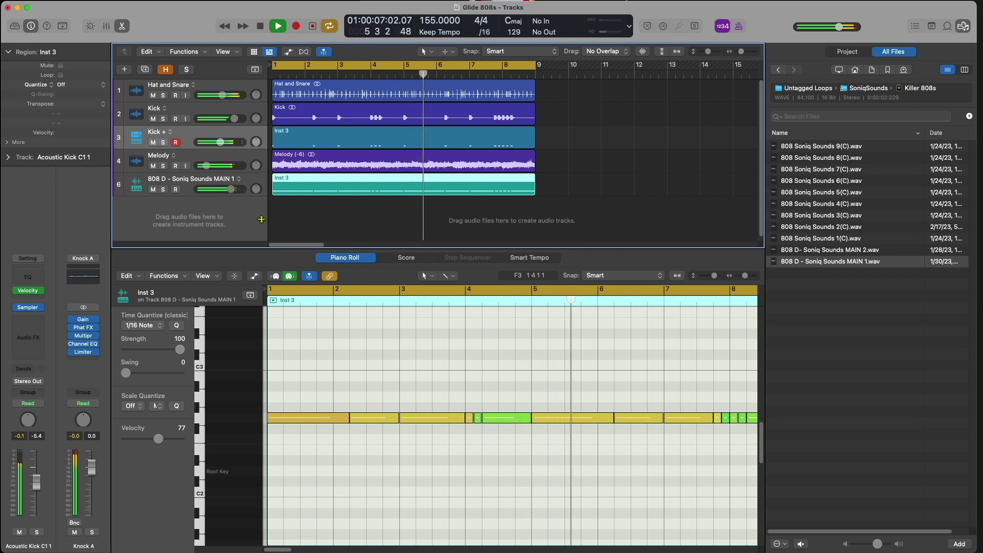
{"action": "key", "text": "space"}
Move the short G2 note in bar 4 up to a higher pitch and audition from bar 3
{"action": "scroll", "coordinate": [471, 494], "scroll_direction": "right", "scroll_amount": 3}
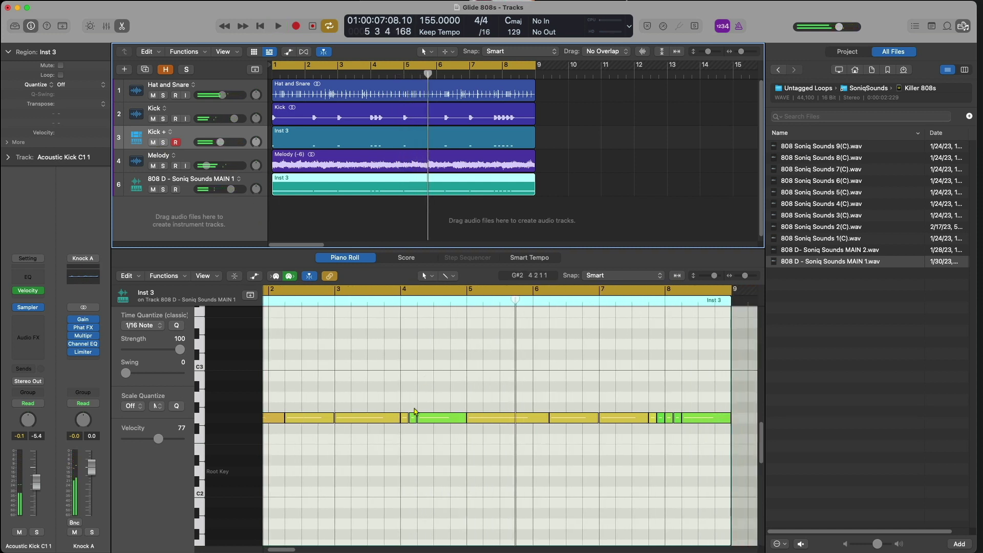
{"action": "scroll", "coordinate": [429, 426], "scroll_direction": "left", "scroll_amount": 3}
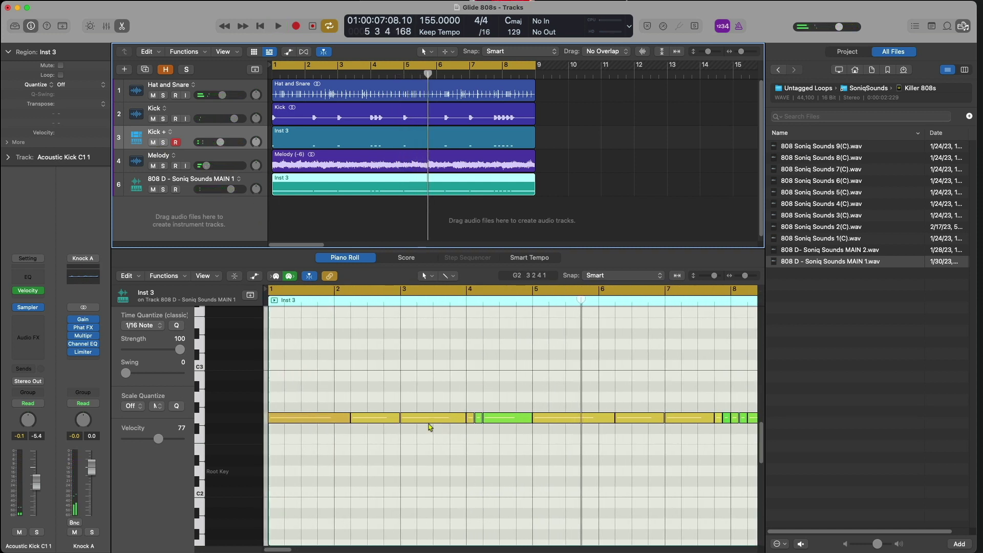
{"action": "left_click", "coordinate": [469, 418]}
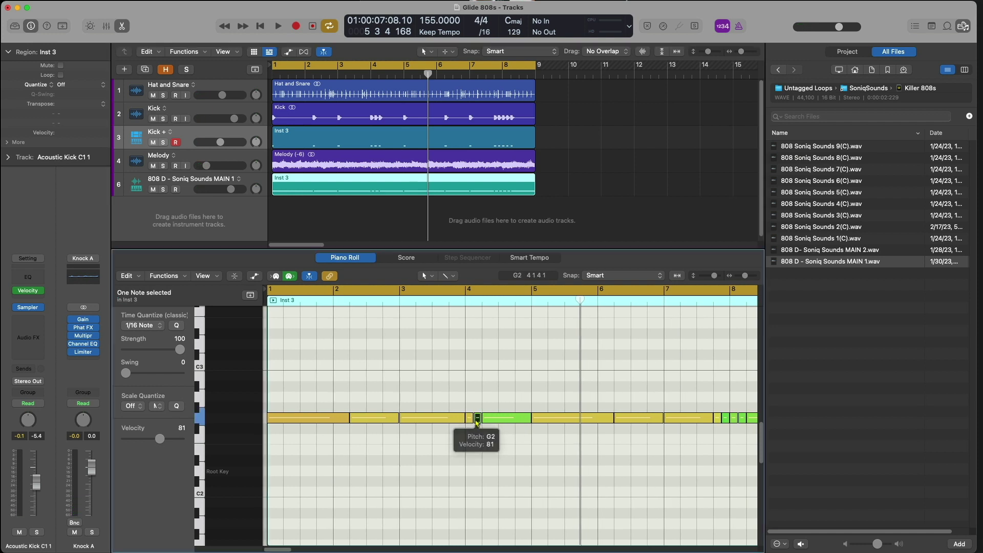
{"action": "left_click", "coordinate": [477, 419]}
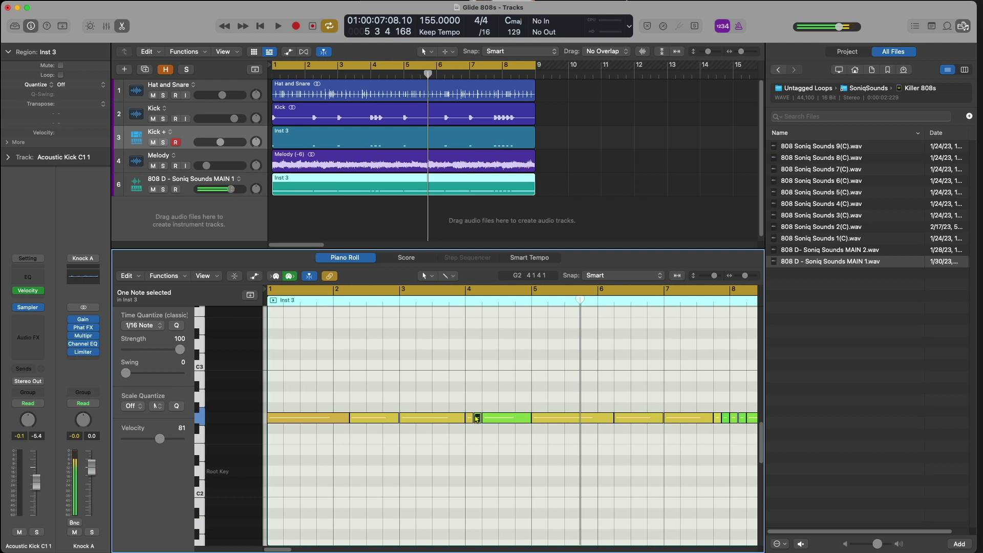
{"action": "left_click", "coordinate": [477, 418]}
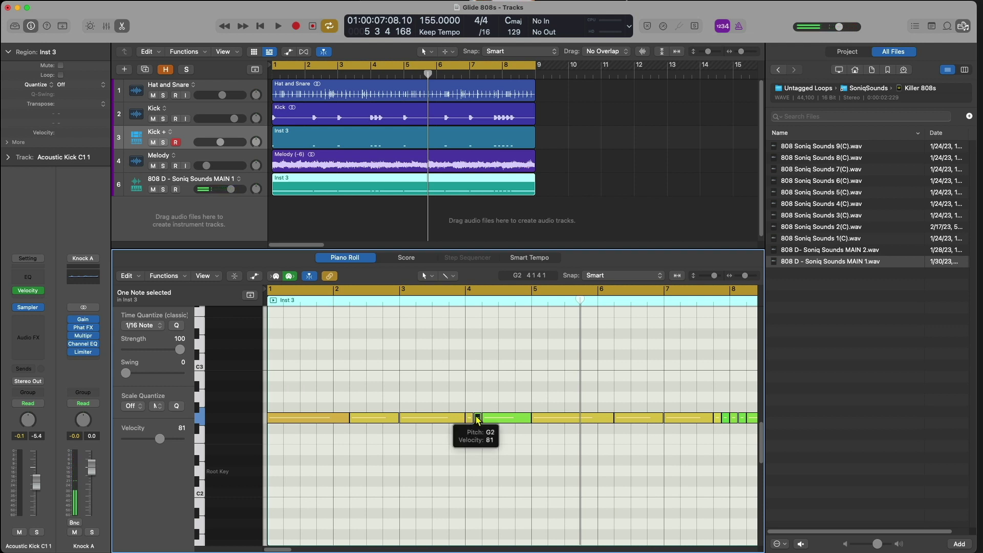
{"action": "left_click_drag", "start_coordinate": [477, 419], "coordinate": [500, 334]}
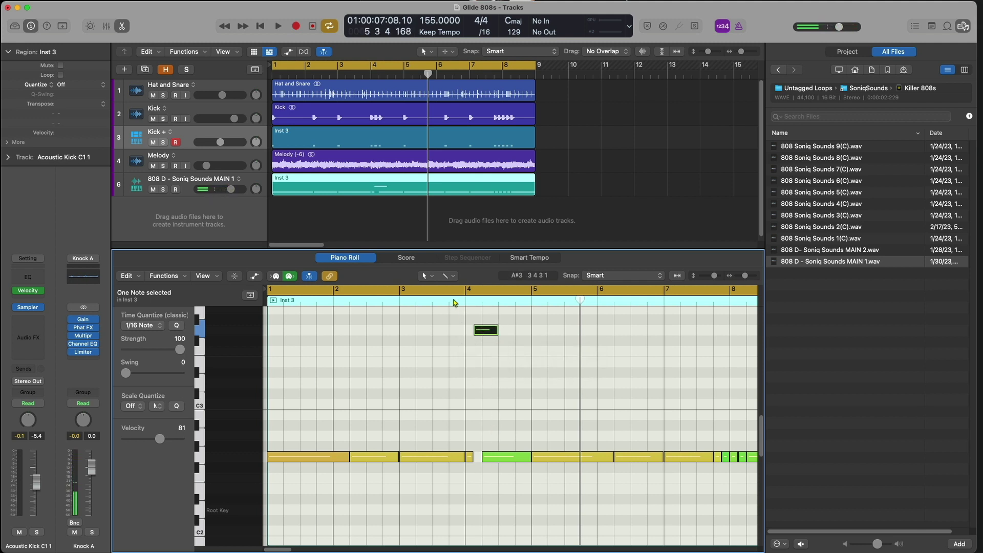
{"action": "left_click", "coordinate": [425, 304]}
{"action": "key", "text": "space"}
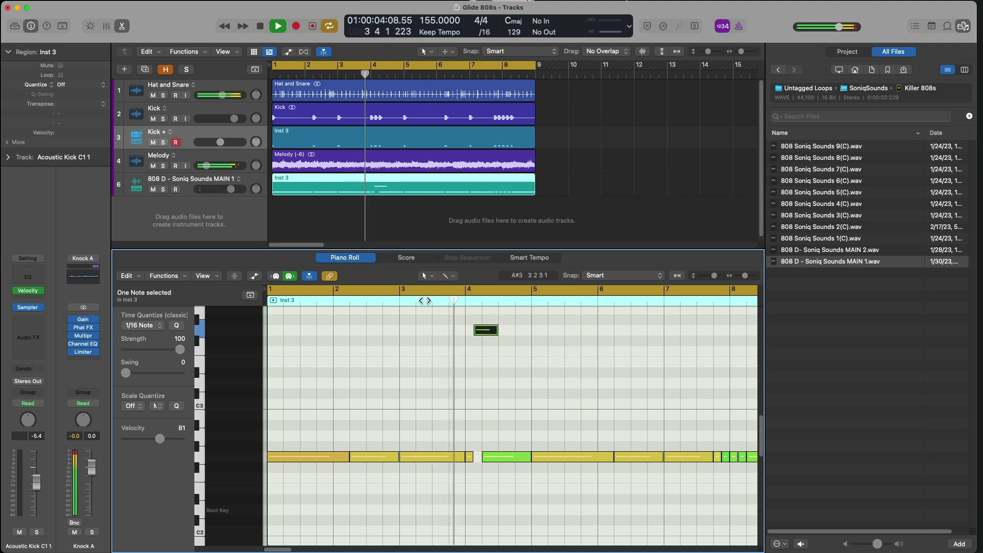
{"action": "key", "text": "space"}
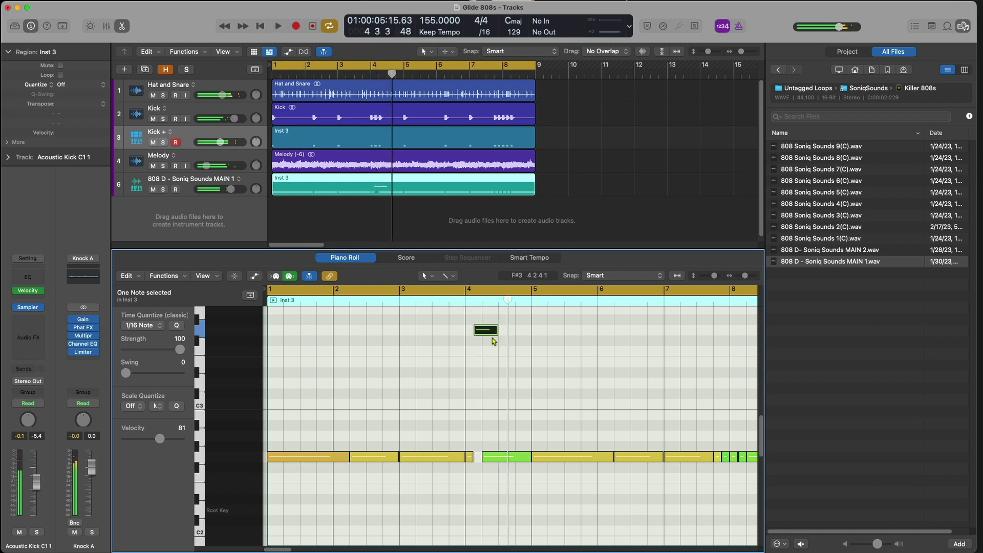
Raise the bar 6 note three semitones, slightly later, and audition from bar 6
{"action": "scroll", "coordinate": [537, 409], "scroll_direction": "right", "scroll_amount": 5}
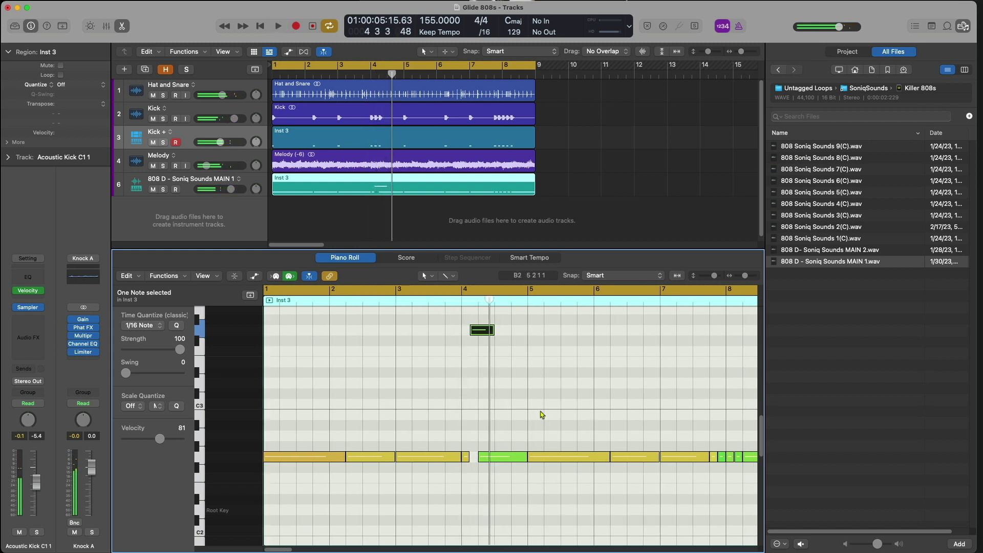
{"action": "left_click", "coordinate": [532, 458]}
{"action": "left_click_drag", "start_coordinate": [551, 457], "coordinate": [568, 435]}
{"action": "double_click", "coordinate": [494, 306]}
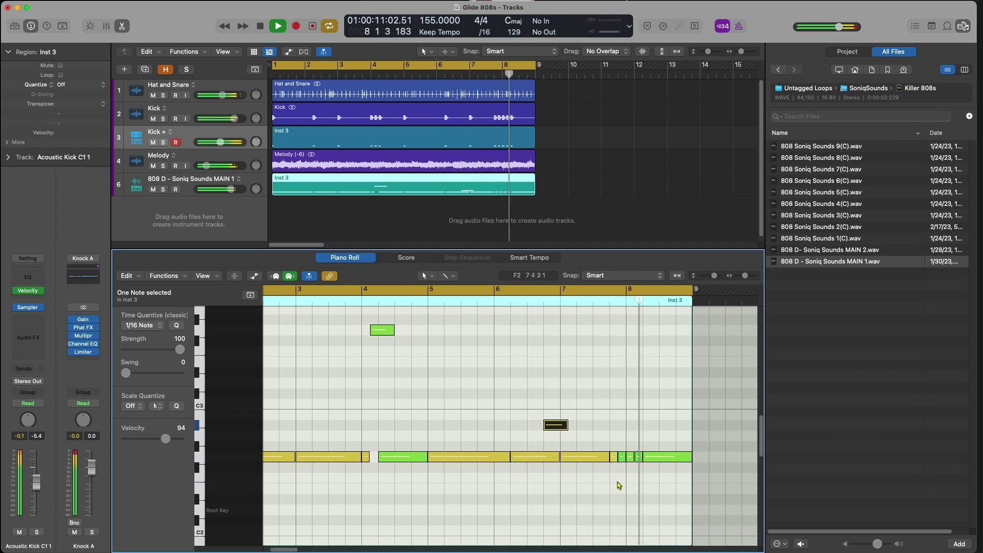
{"action": "key", "text": "space"}
{"action": "left_click", "coordinate": [629, 456]}
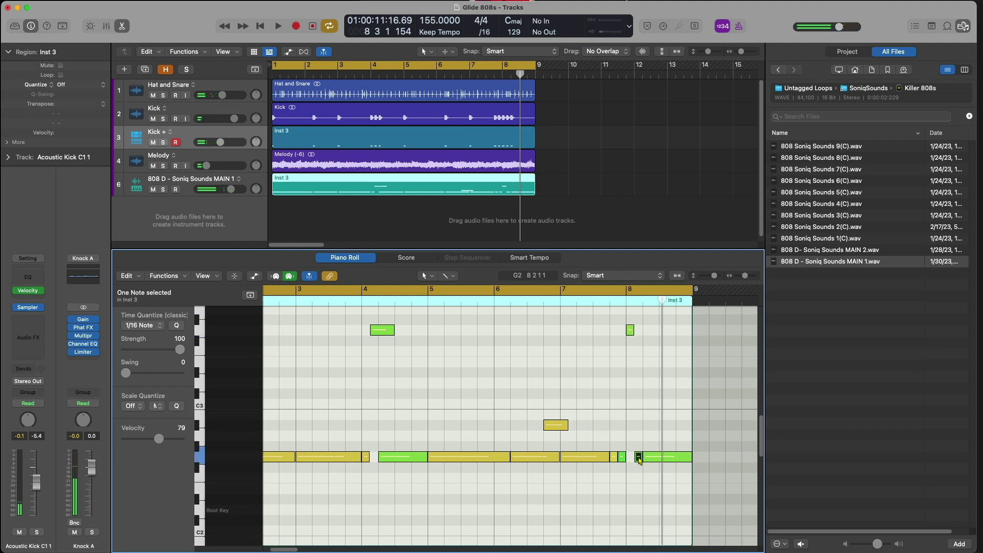
Raise the bar 8 note from G2 to D3, lengthen the bar 8 notes, and audition from bar 6
{"action": "left_click_drag", "start_coordinate": [639, 457], "coordinate": [638, 424]}
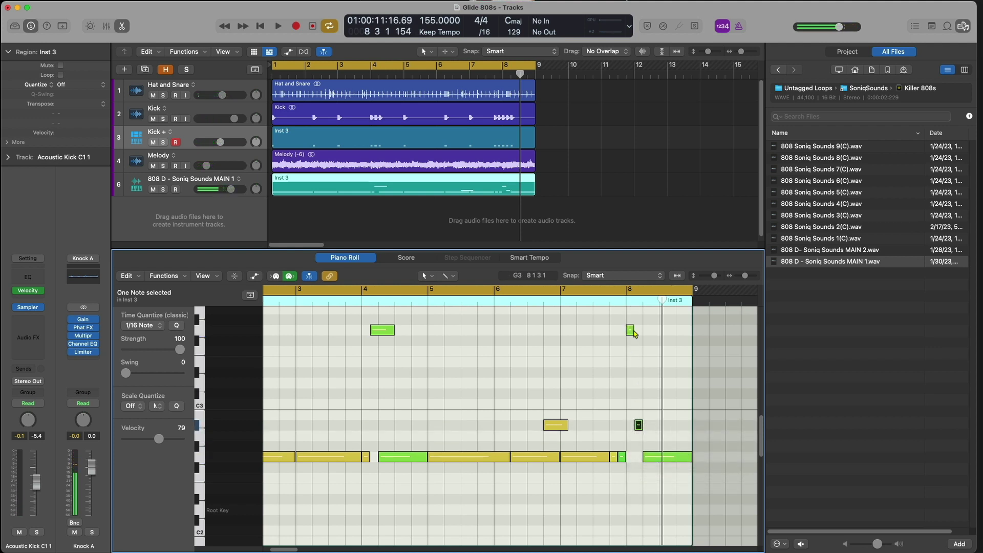
{"action": "left_click_drag", "start_coordinate": [634, 330], "coordinate": [638, 332]}
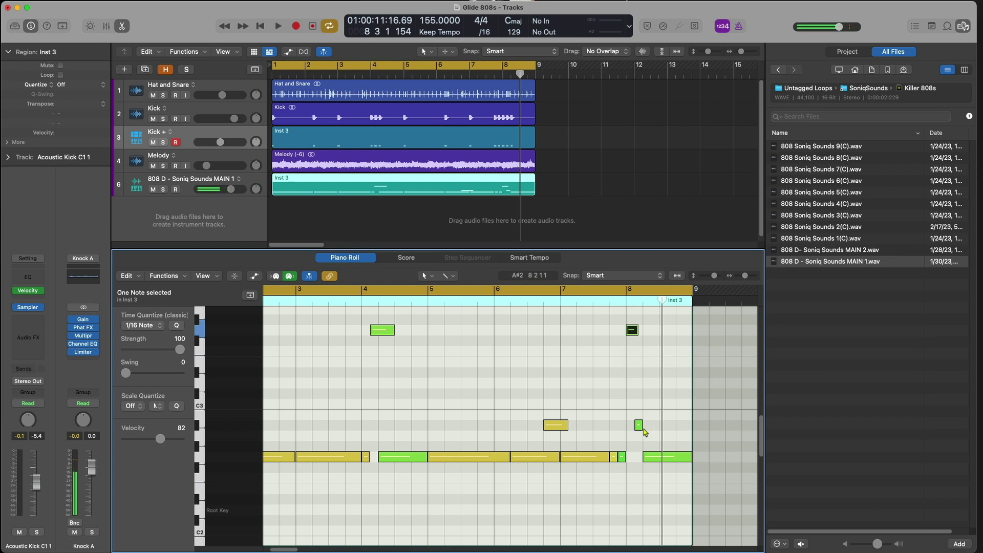
{"action": "left_click_drag", "start_coordinate": [643, 425], "coordinate": [646, 426]}
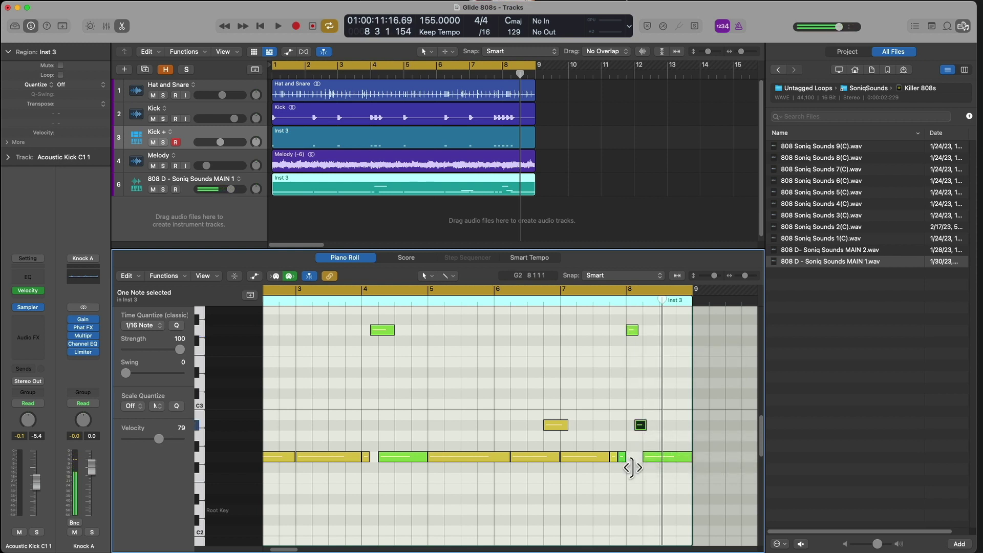
{"action": "left_click_drag", "start_coordinate": [631, 467], "coordinate": [636, 467]}
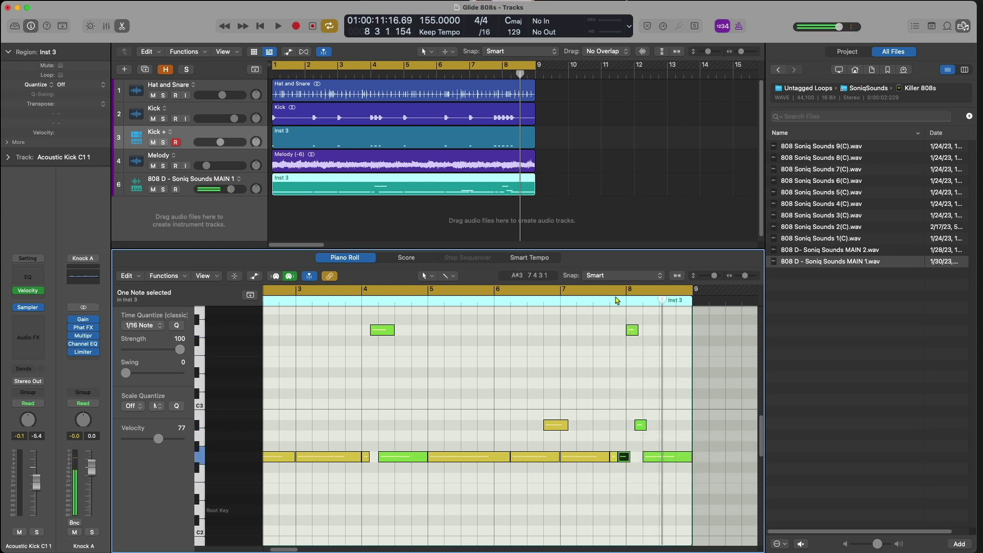
{"action": "double_click", "coordinate": [540, 302]}
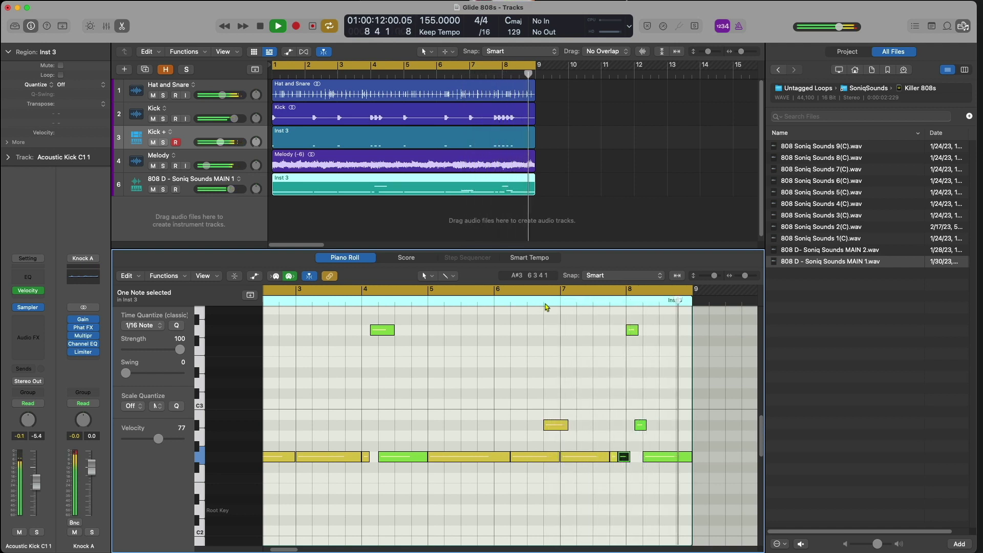
{"action": "key", "text": "space"}
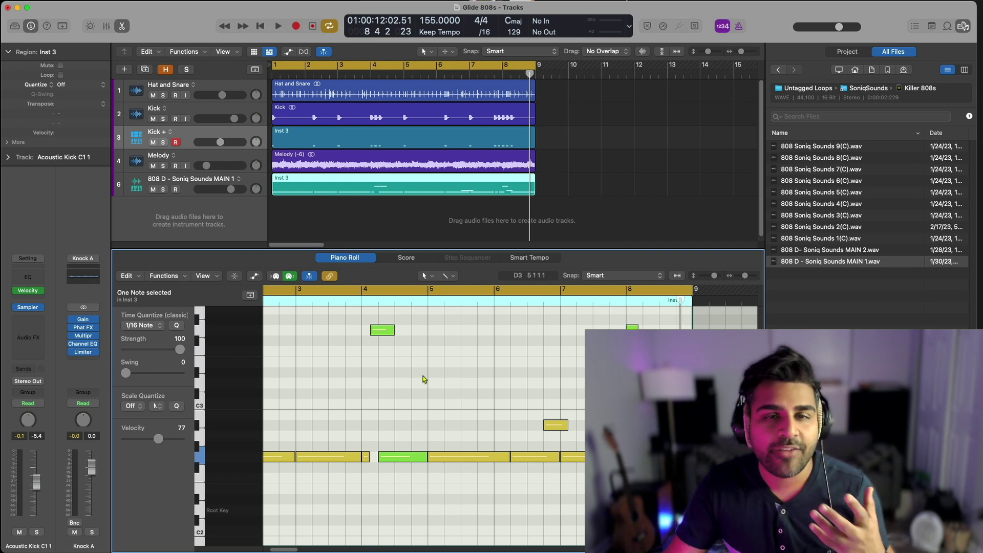
{"action": "left_click", "coordinate": [128, 184]}
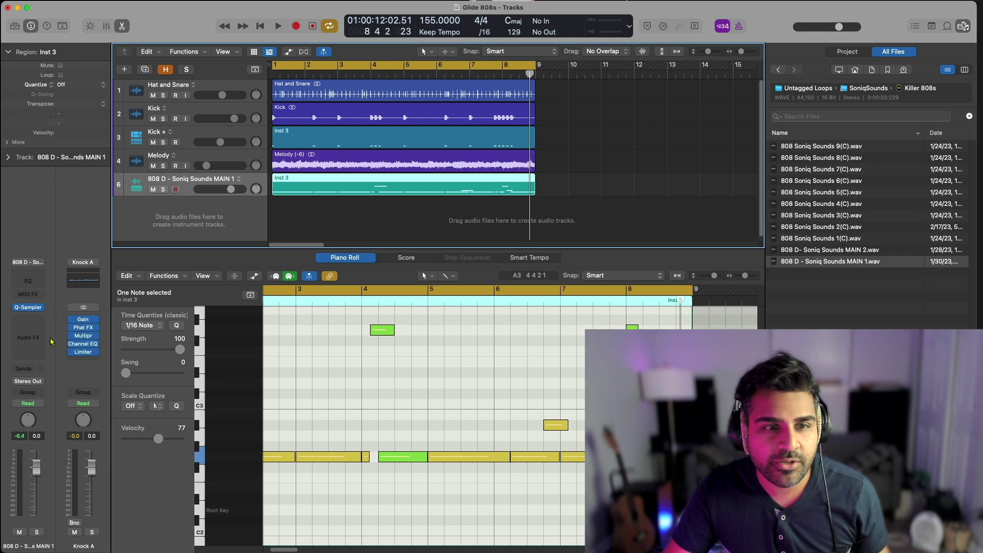
Insert a Stereo Compressor on the 808 track with Side Chain set to Kick (Audio 2)
{"action": "left_click", "coordinate": [34, 321]}
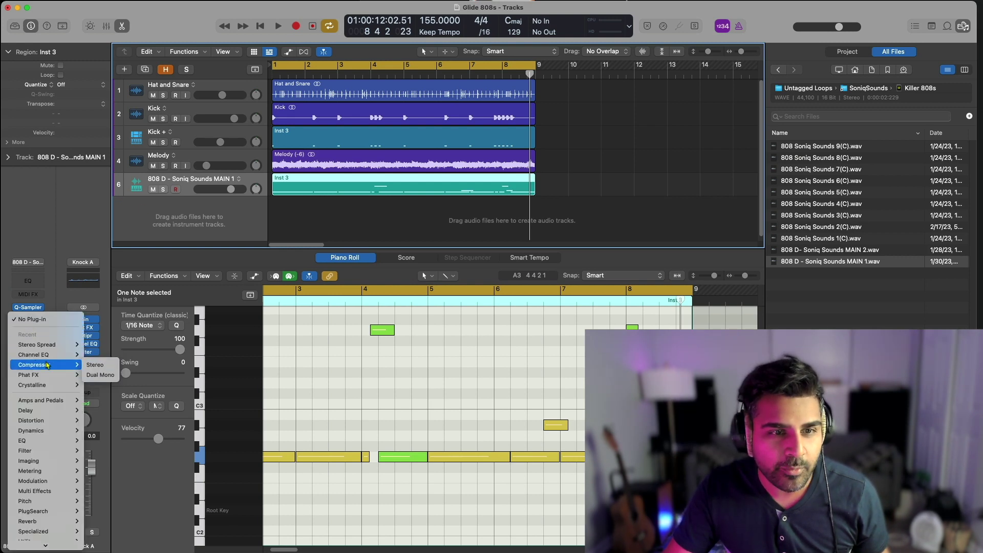
{"action": "left_click", "coordinate": [95, 365]}
{"action": "left_click_drag", "start_coordinate": [487, 33], "coordinate": [520, 165]}
{"action": "left_click", "coordinate": [520, 144]}
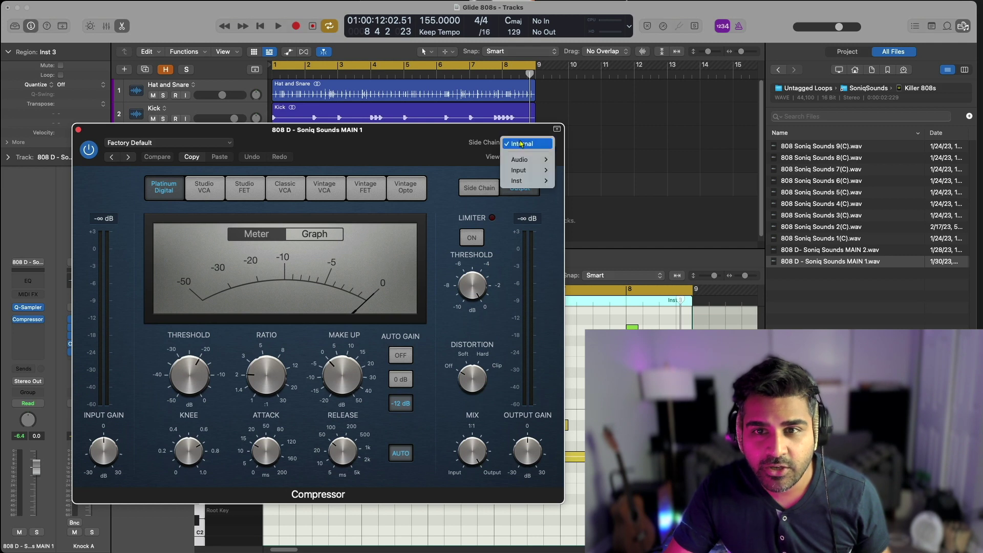
{"action": "mouse_move", "coordinate": [523, 159]}
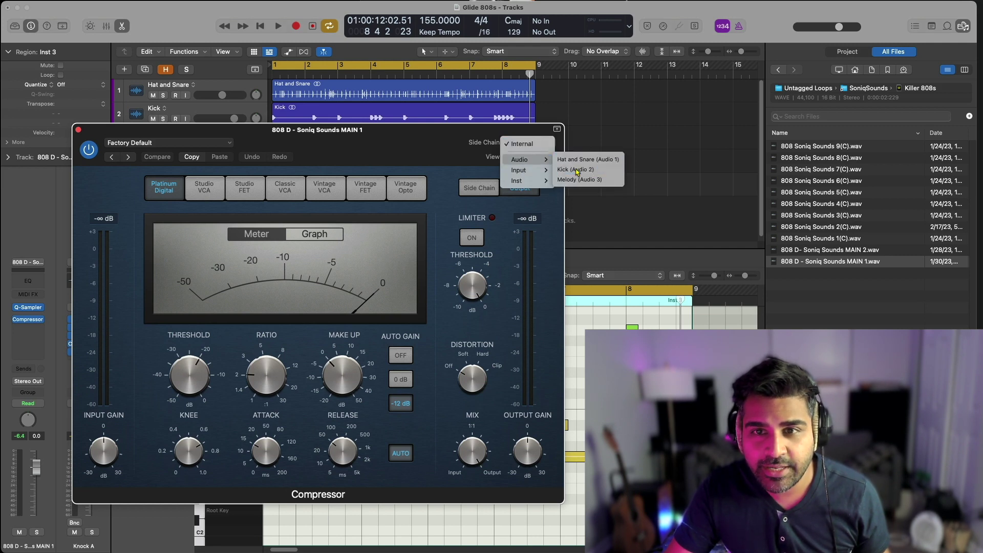
{"action": "left_click", "coordinate": [576, 170]}
{"action": "left_click", "coordinate": [480, 192]}
{"action": "left_click_drag", "start_coordinate": [288, 142], "coordinate": [533, 129]}
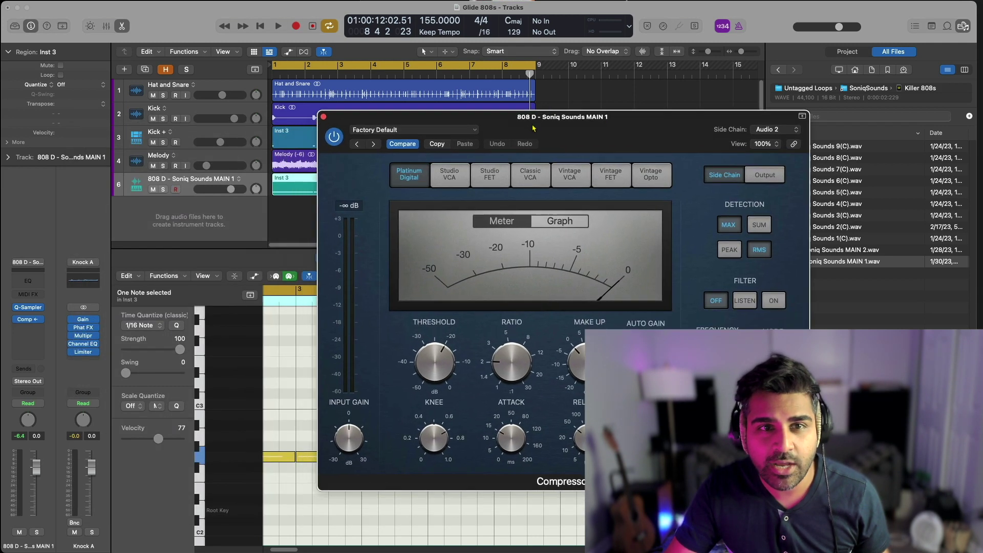
Solo the 808, raise the compressor Ratio to about 3:1 while playing, and close the window
{"action": "left_click", "coordinate": [163, 119]}
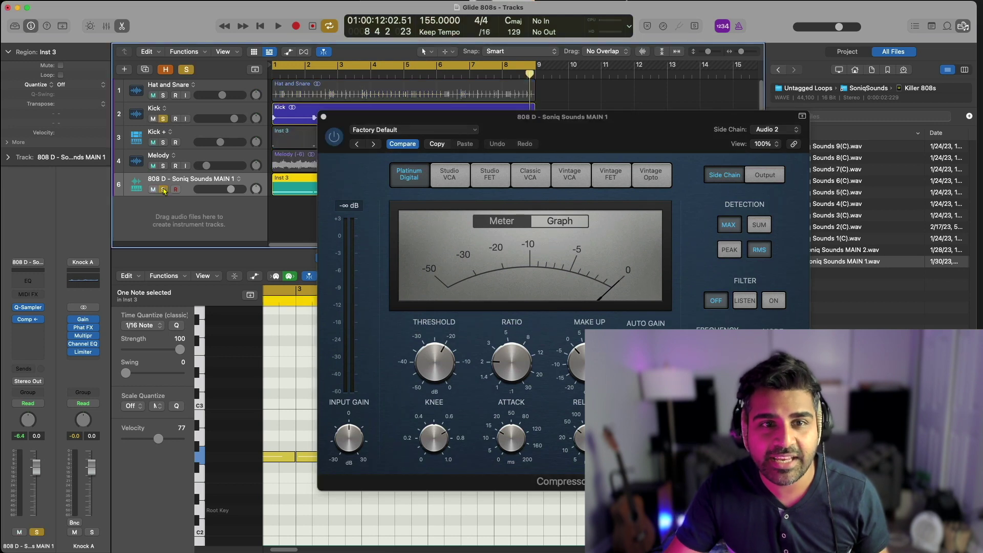
{"action": "left_click_drag", "start_coordinate": [394, 137], "coordinate": [411, 131]}
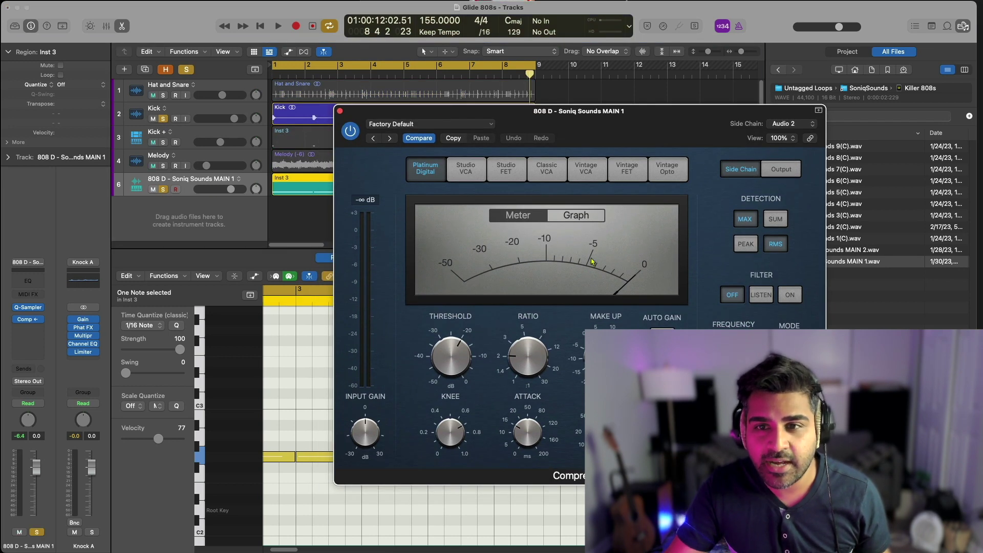
{"action": "left_click_drag", "start_coordinate": [620, 139], "coordinate": [455, 156]}
{"action": "key", "text": "space"}
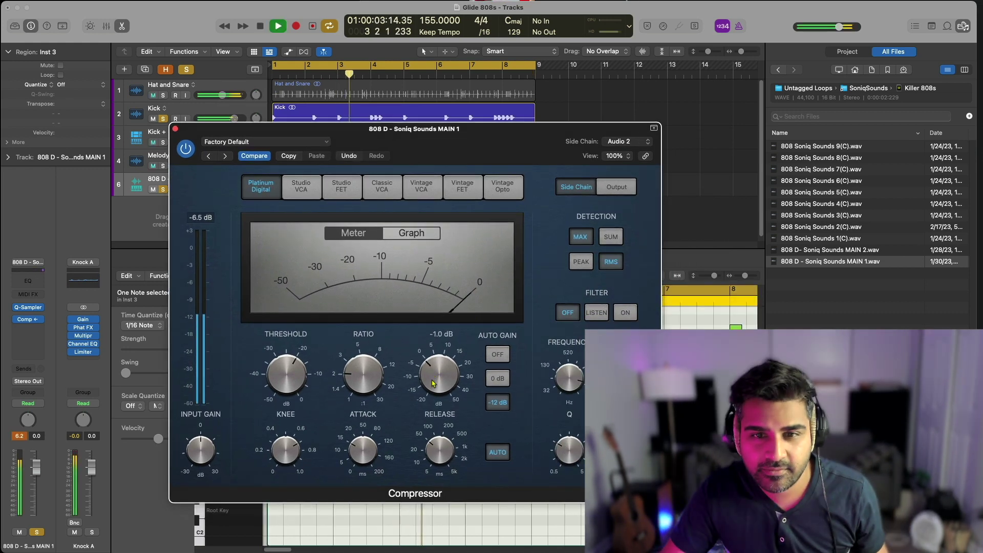
{"action": "left_click_drag", "start_coordinate": [358, 372], "coordinate": [358, 363]}
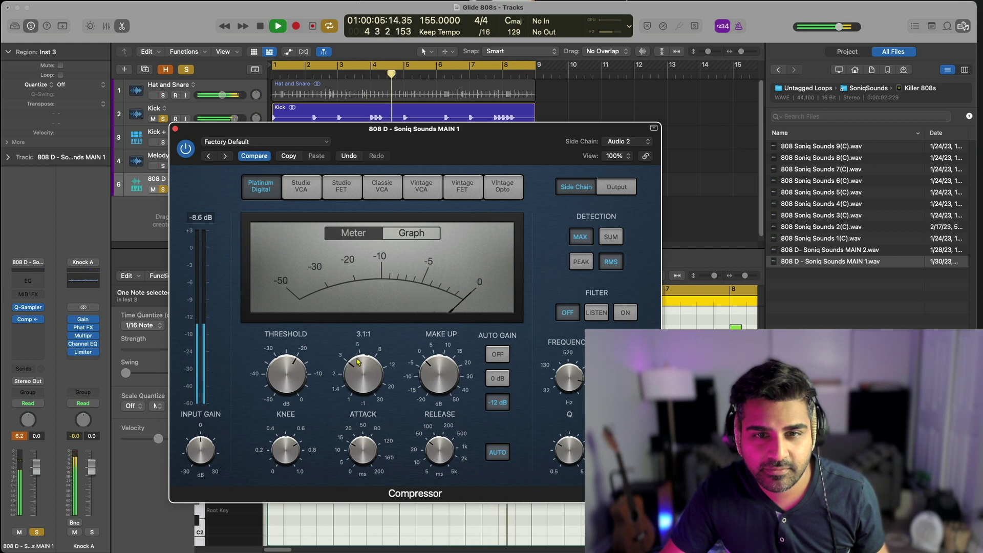
{"action": "key", "text": "space"}
{"action": "left_click", "coordinate": [175, 130]}
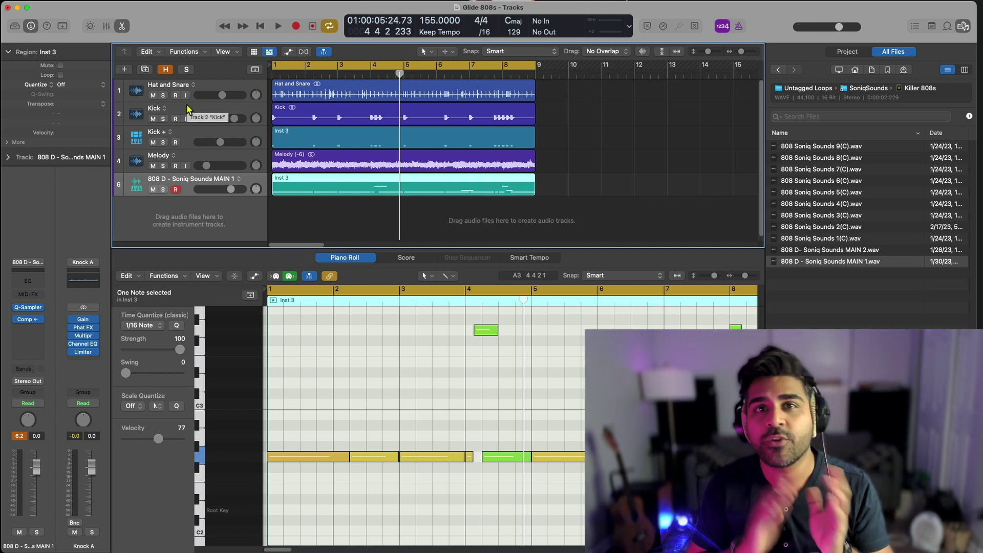
Play from the start and adjust the 808 D track volume from -5.2 dB to -3.9 dB
{"action": "key", "text": "Return"}
{"action": "key", "text": "space"}
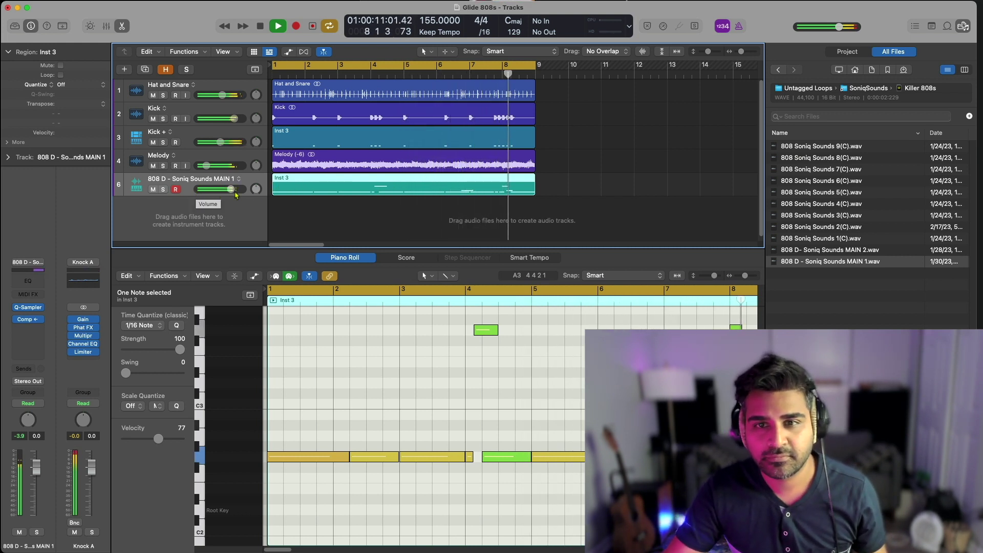
{"action": "key", "text": "space"}
{"action": "left_click", "coordinate": [453, 191]}
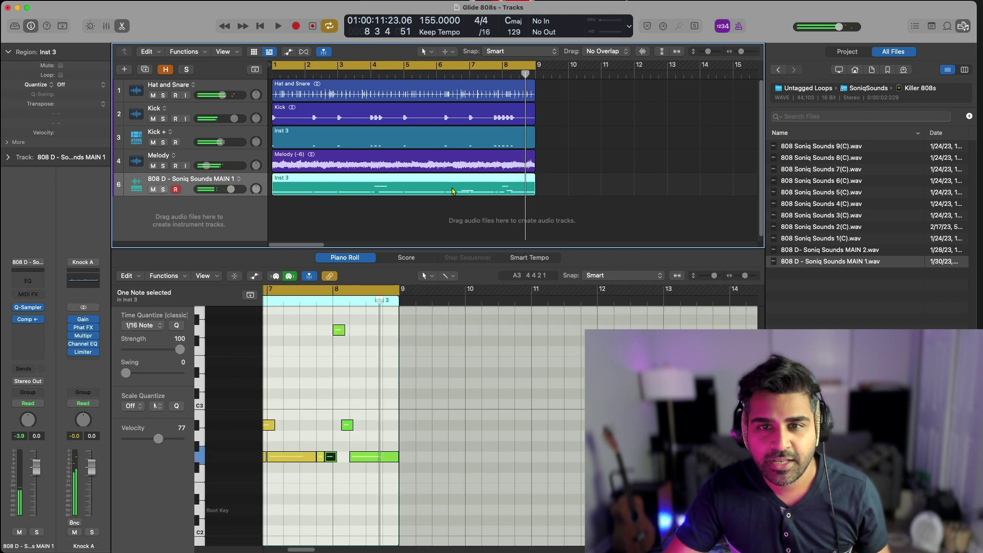
{"action": "scroll", "coordinate": [378, 398], "scroll_direction": "left", "scroll_amount": 5}
{"action": "left_click_drag", "start_coordinate": [406, 394], "coordinate": [373, 431]}
Insert stereo Phat FX after the 808's compressor and load the Filthy Strings preset
{"action": "left_click", "coordinate": [140, 186]}
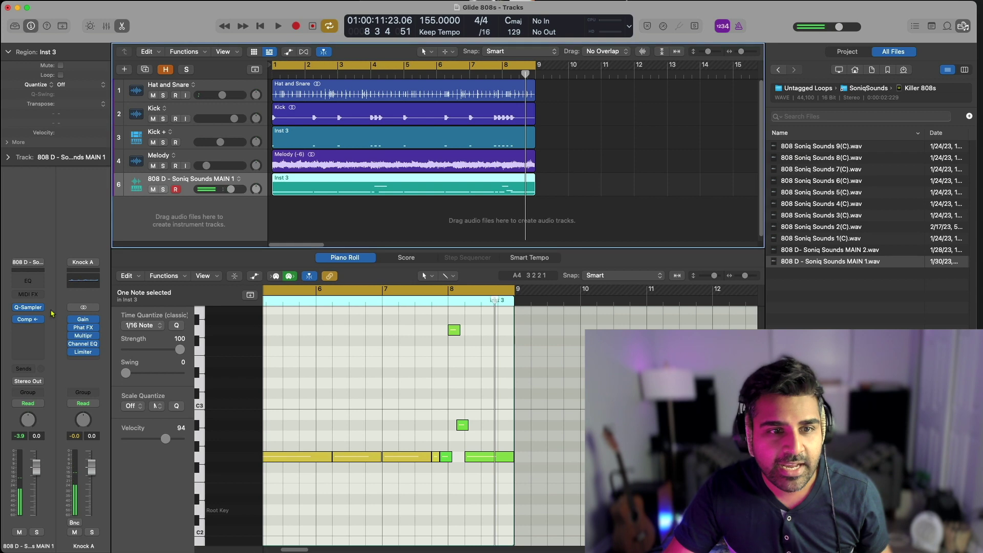
{"action": "left_click", "coordinate": [38, 331]}
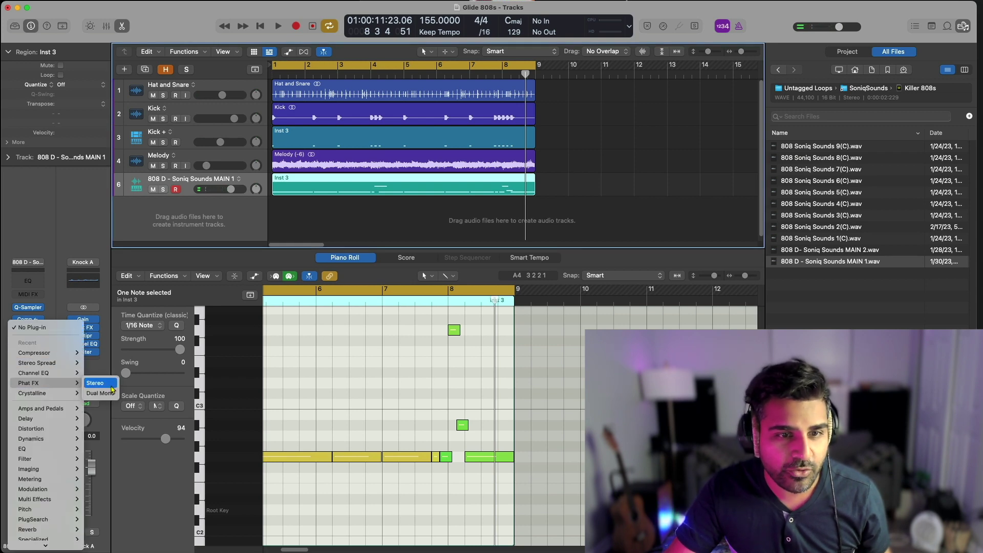
{"action": "left_click", "coordinate": [97, 383]}
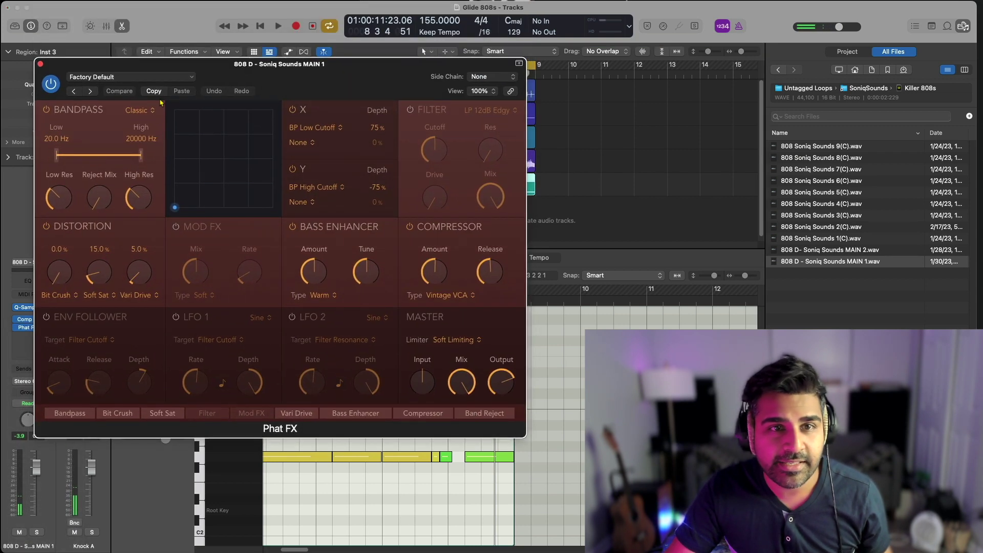
{"action": "left_click", "coordinate": [141, 80]}
{"action": "mouse_move", "coordinate": [130, 316]}
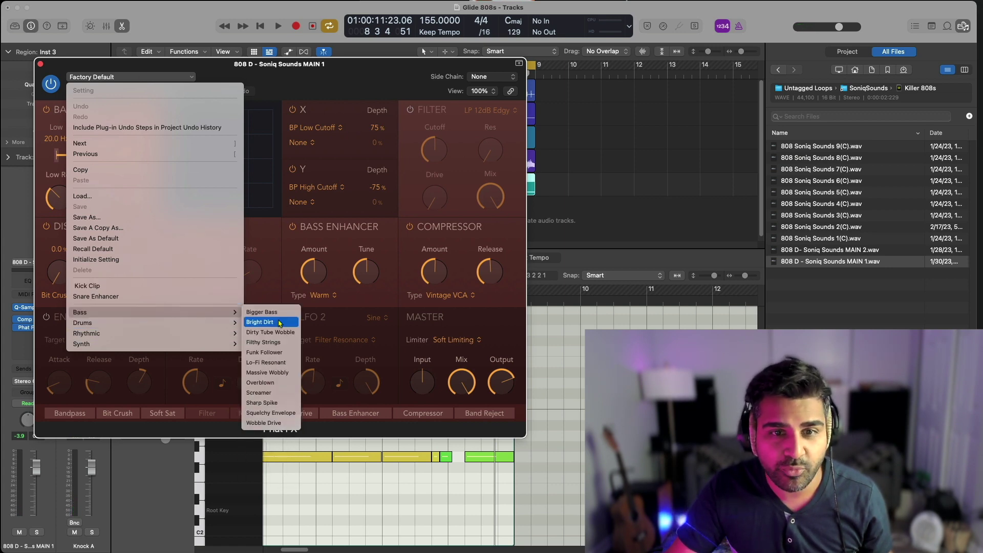
{"action": "left_click", "coordinate": [269, 324]}
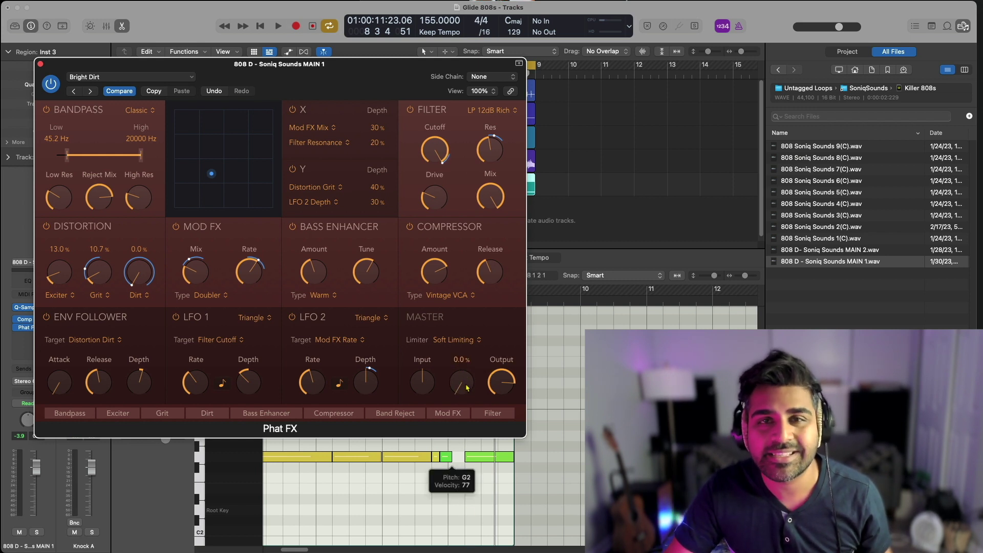
{"action": "left_click", "coordinate": [74, 91]}
{"action": "key", "text": "space"}
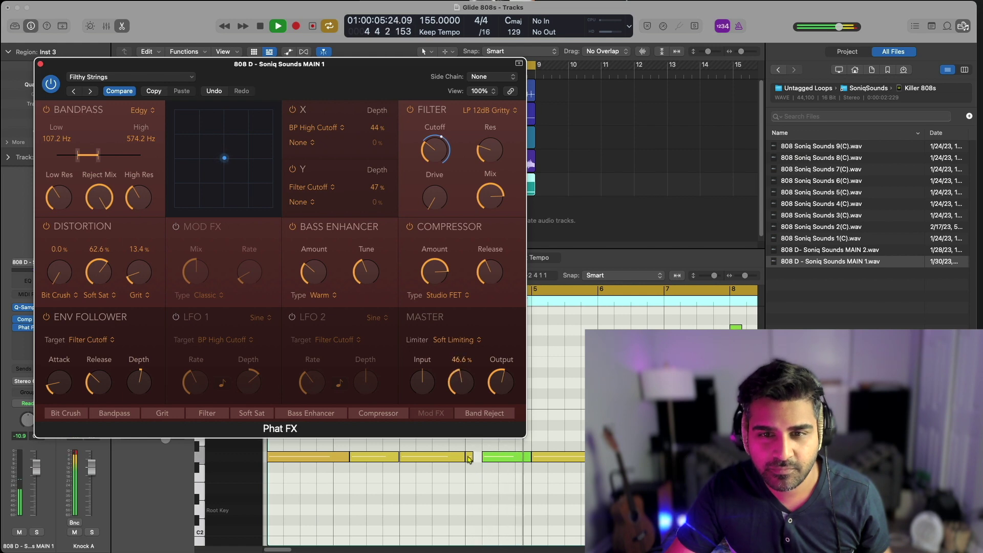
{"action": "left_click", "coordinate": [40, 64]}
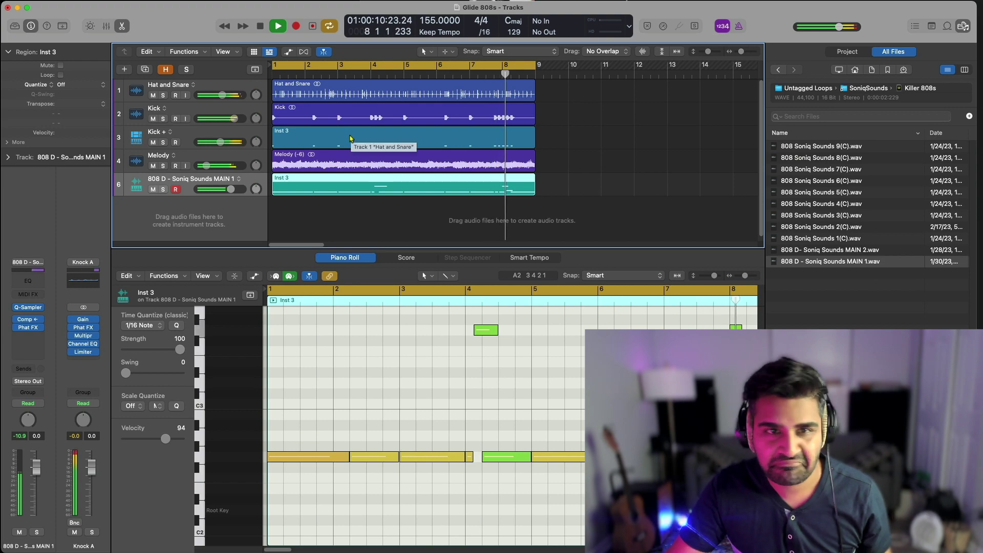